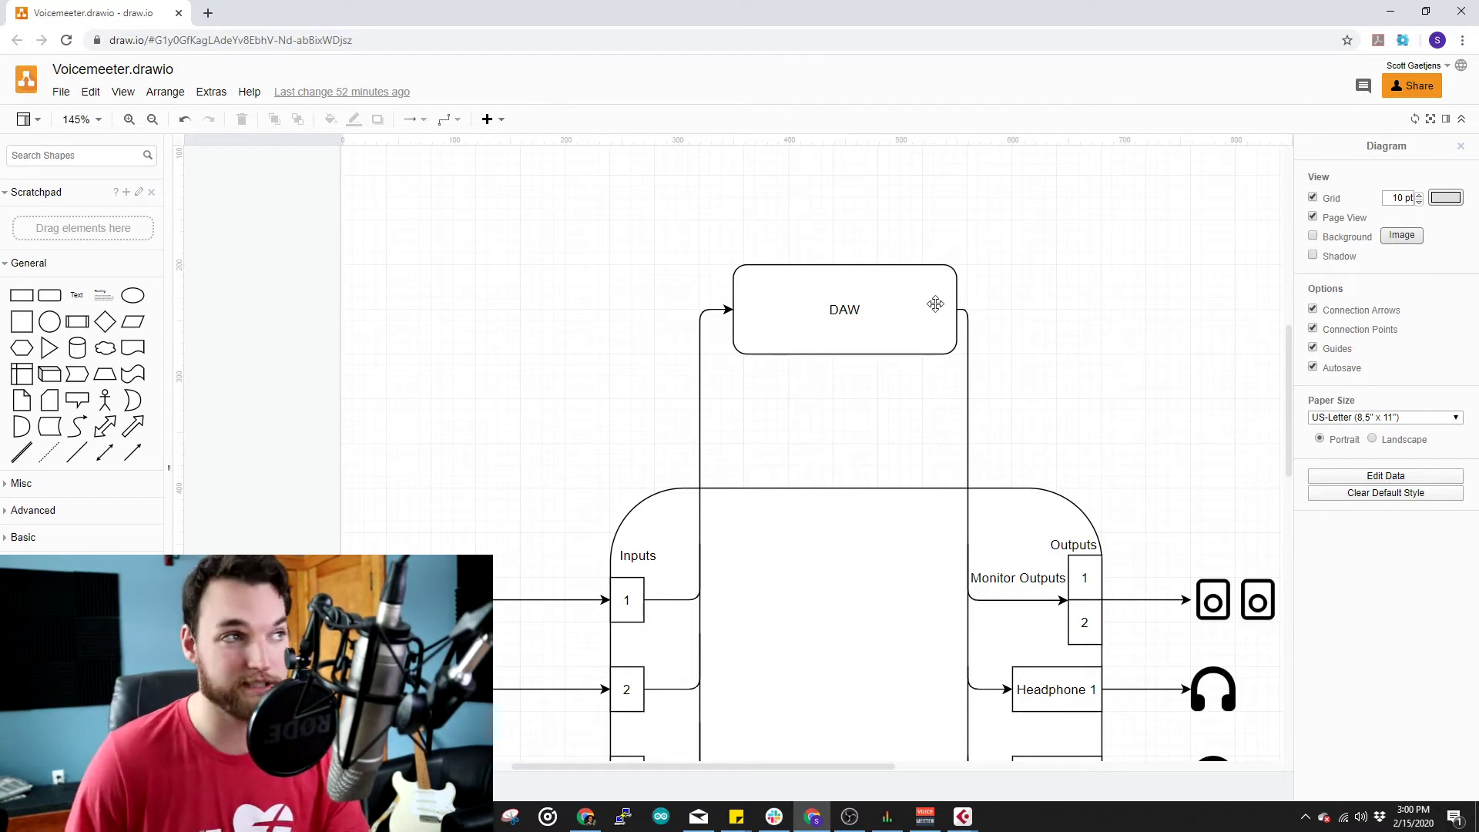
Examine the Focusrite Scarlett 18i8 inputs and outputs and how they connect to the DAW in the signal flow diagram.
{"action": "scroll", "coordinate": [1027, 400], "scroll_direction": "down", "scroll_amount": 2}
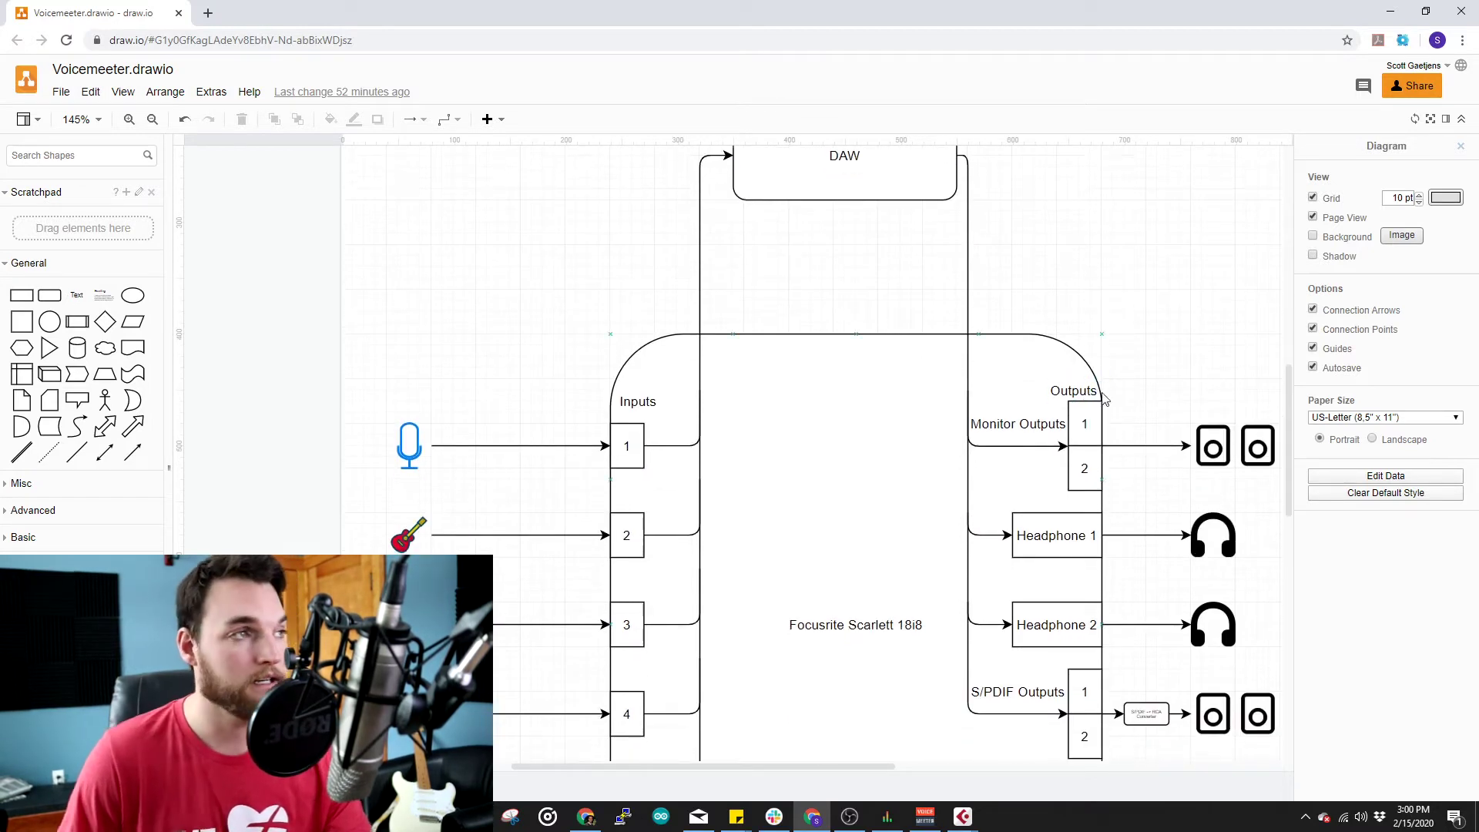
{"action": "scroll", "coordinate": [1103, 391], "scroll_direction": "down", "scroll_amount": 1}
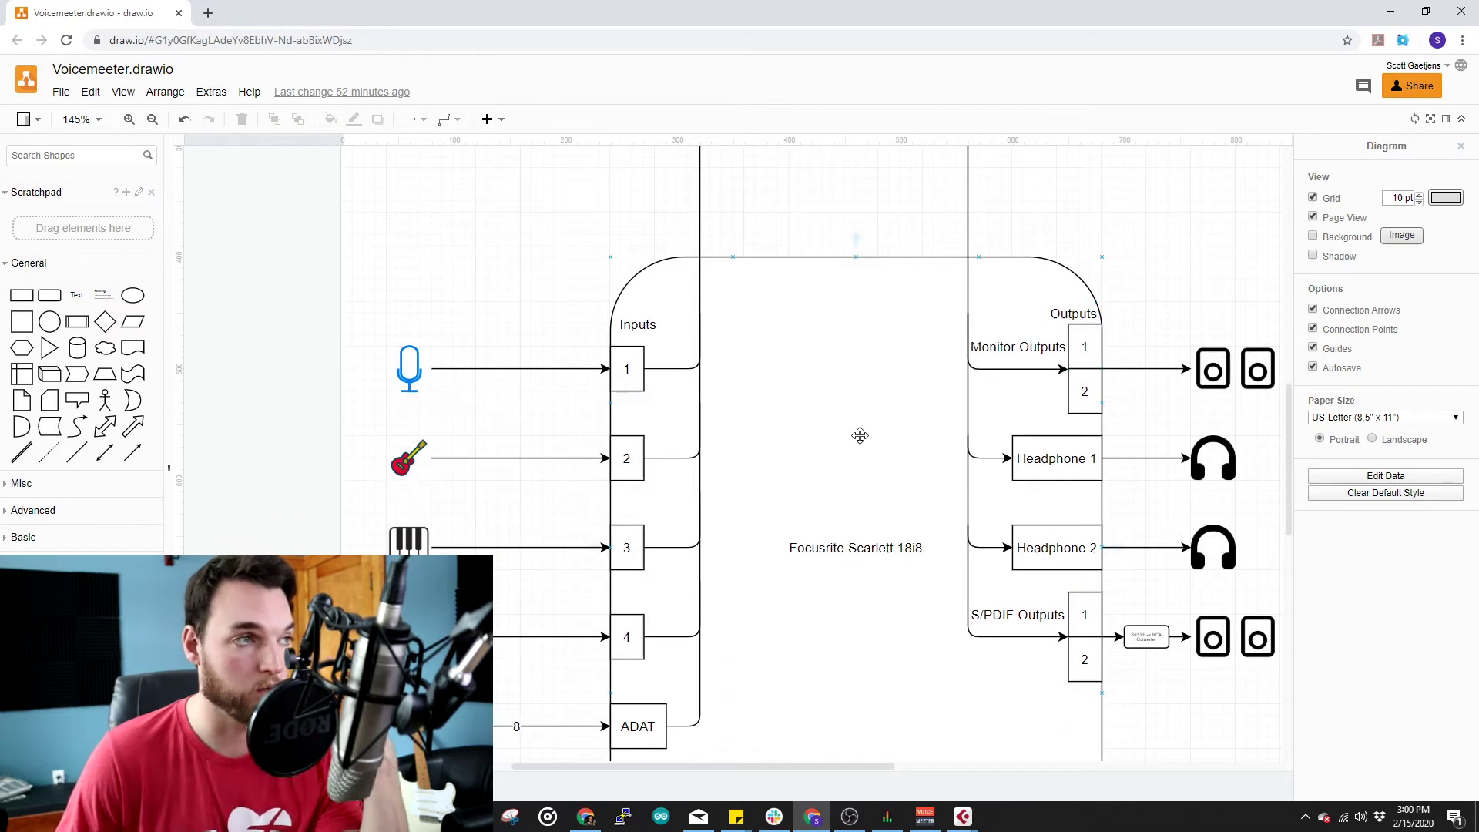
{"action": "scroll", "coordinate": [848, 423], "scroll_direction": "up", "scroll_amount": 3}
{"action": "scroll", "coordinate": [917, 418], "scroll_direction": "down", "scroll_amount": 3}
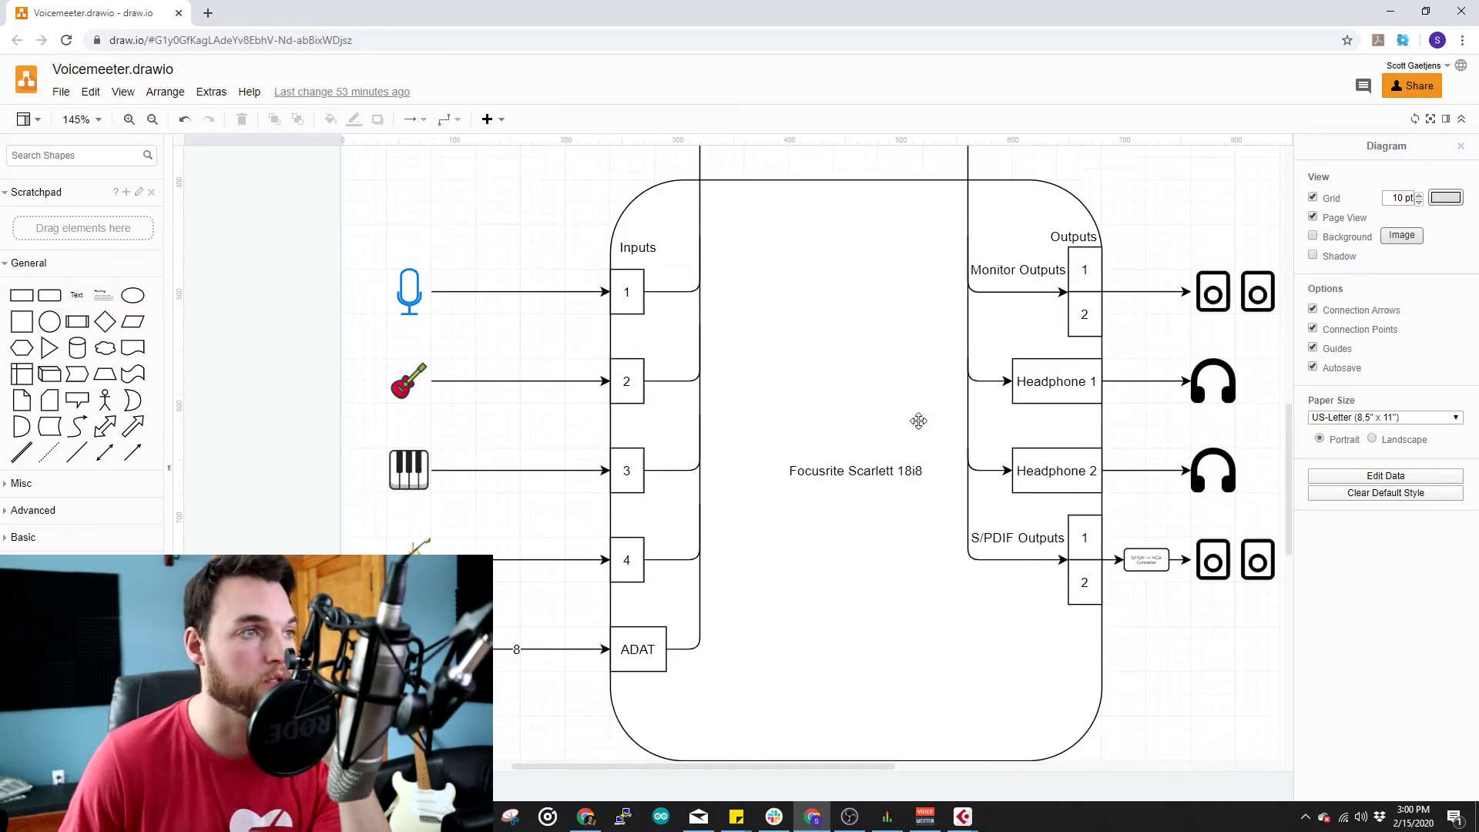
{"action": "left_click", "coordinate": [848, 473]}
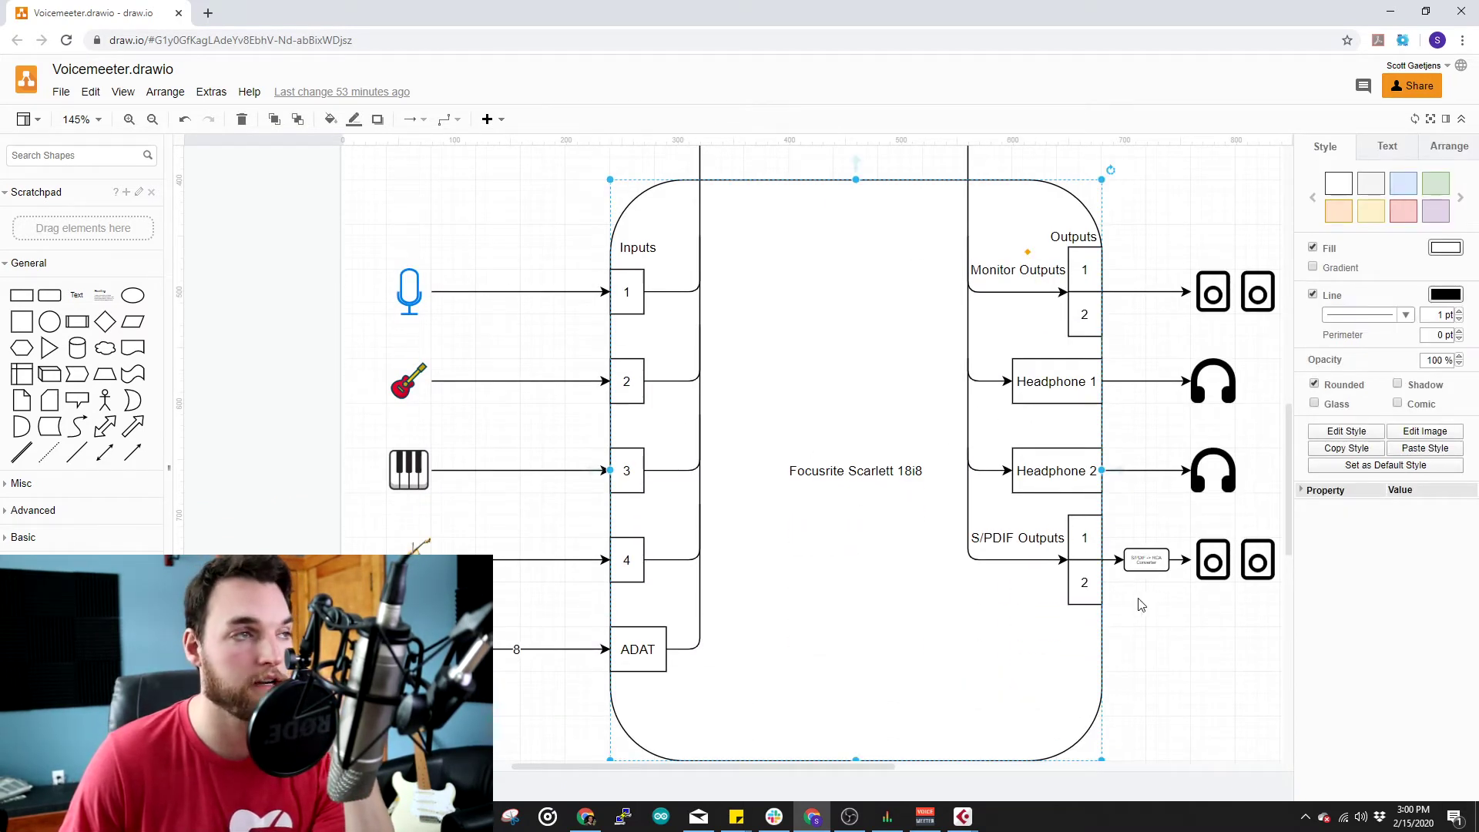
{"action": "left_click", "coordinate": [1162, 617]}
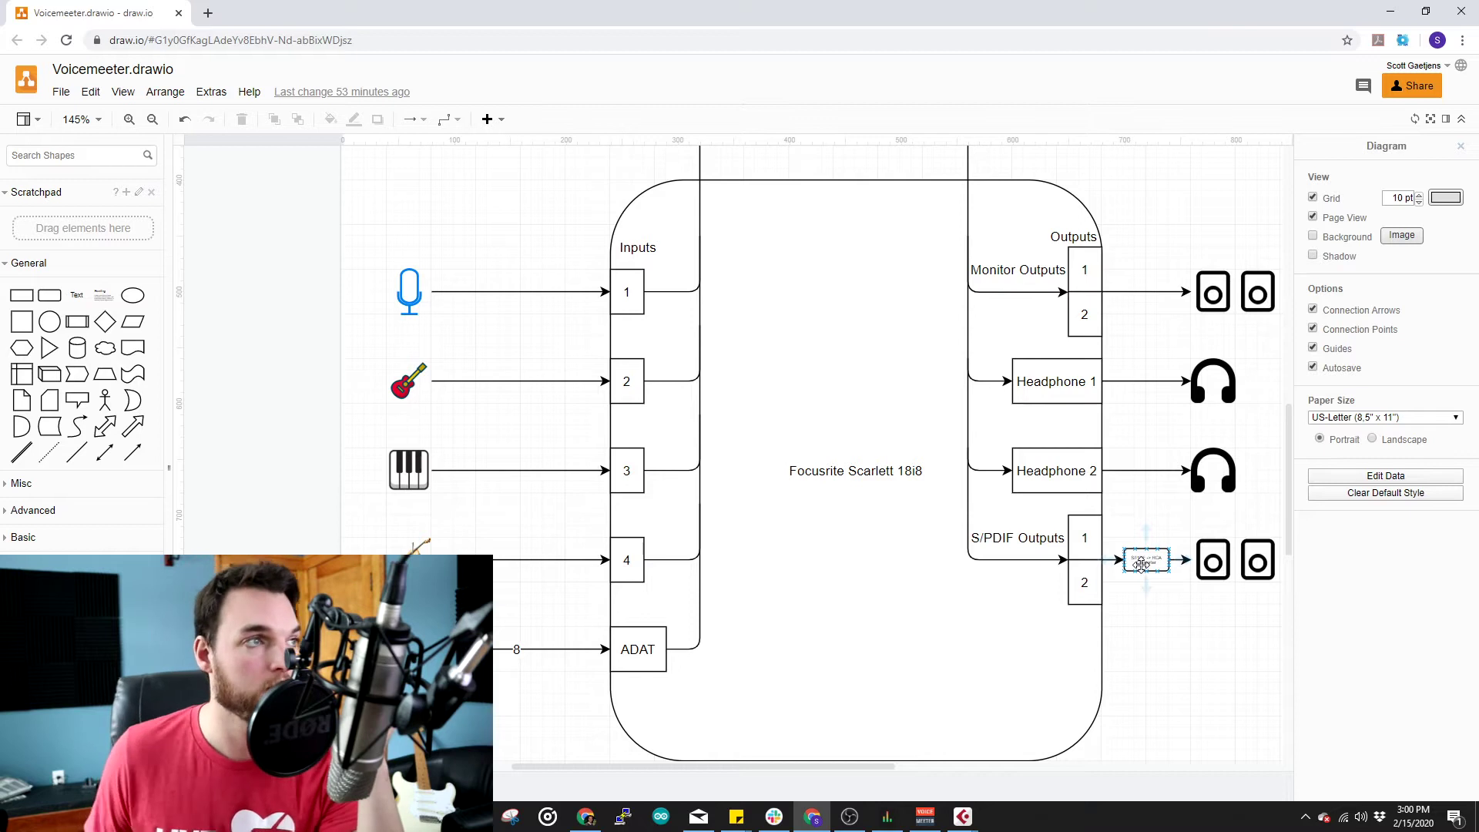
{"action": "scroll", "coordinate": [937, 366], "scroll_direction": "up", "scroll_amount": 5}
{"action": "scroll", "coordinate": [936, 371], "scroll_direction": "down", "scroll_amount": 6}
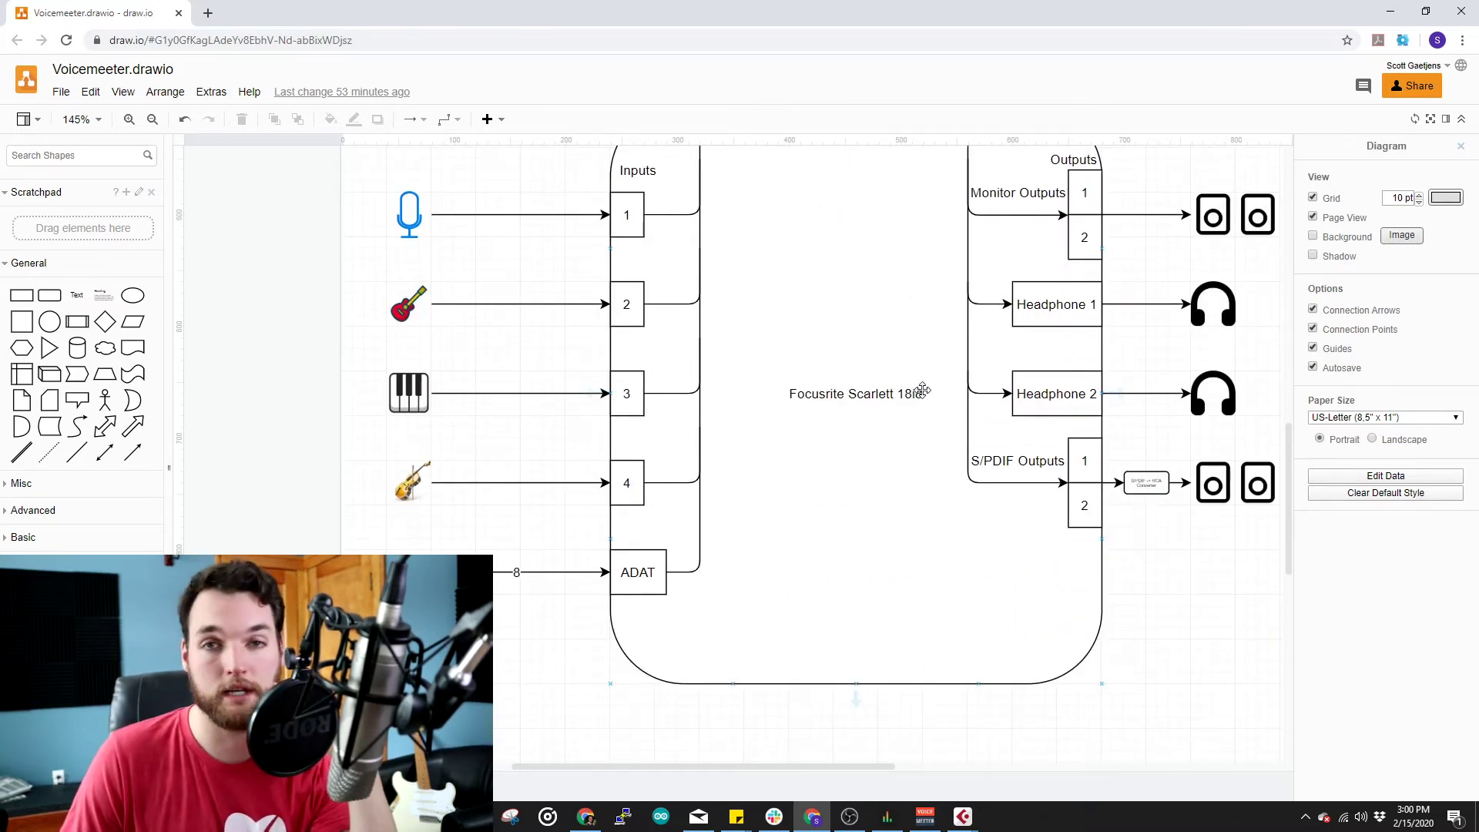
{"action": "scroll", "coordinate": [925, 389], "scroll_direction": "up", "scroll_amount": 5}
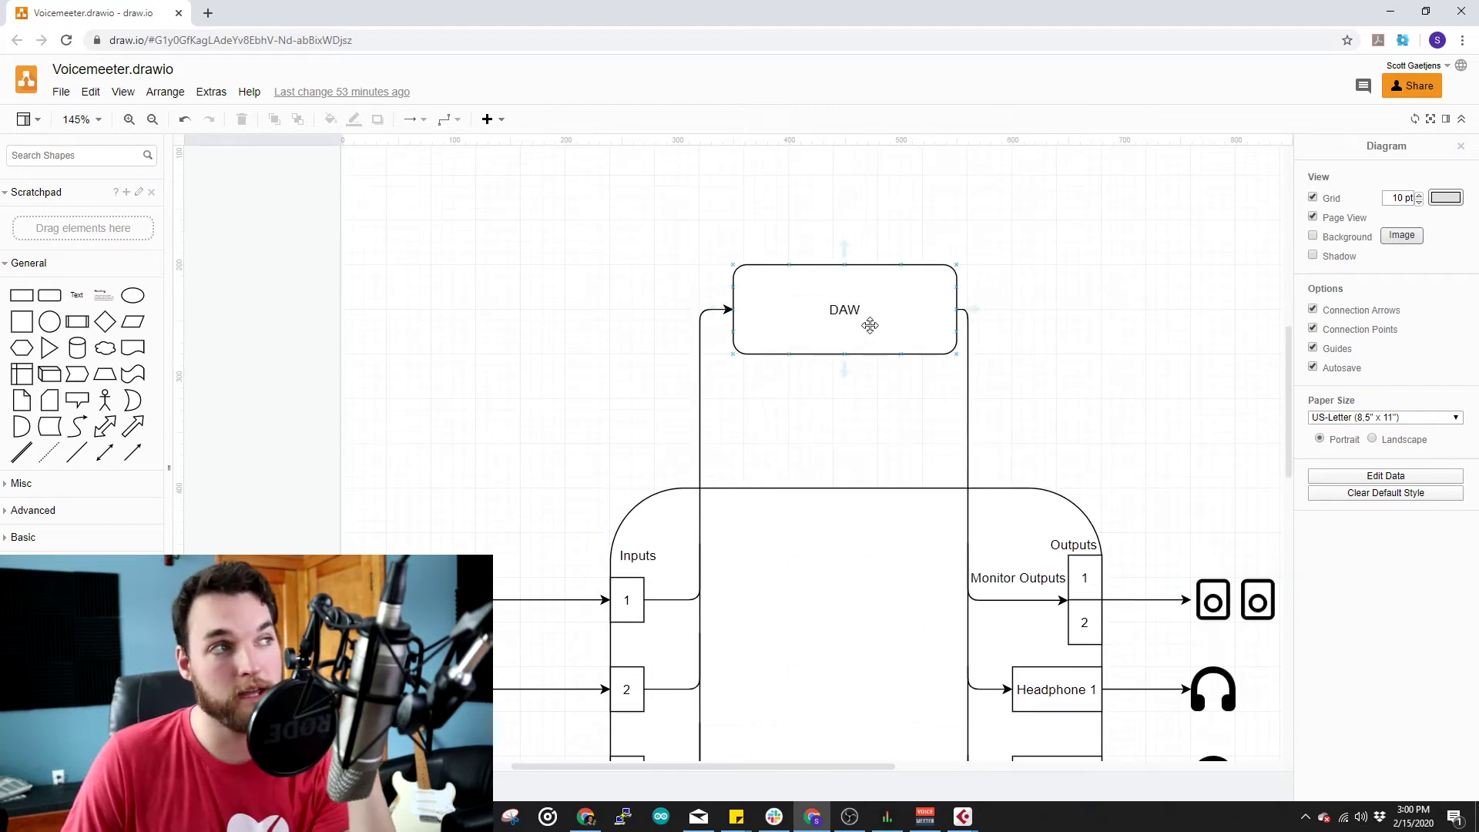
Review the DAW block's direct connections to the interface and bring the diagram with the Voicemeeter block into view.
{"action": "left_click", "coordinate": [870, 325]}
{"action": "left_click", "coordinate": [1075, 290]}
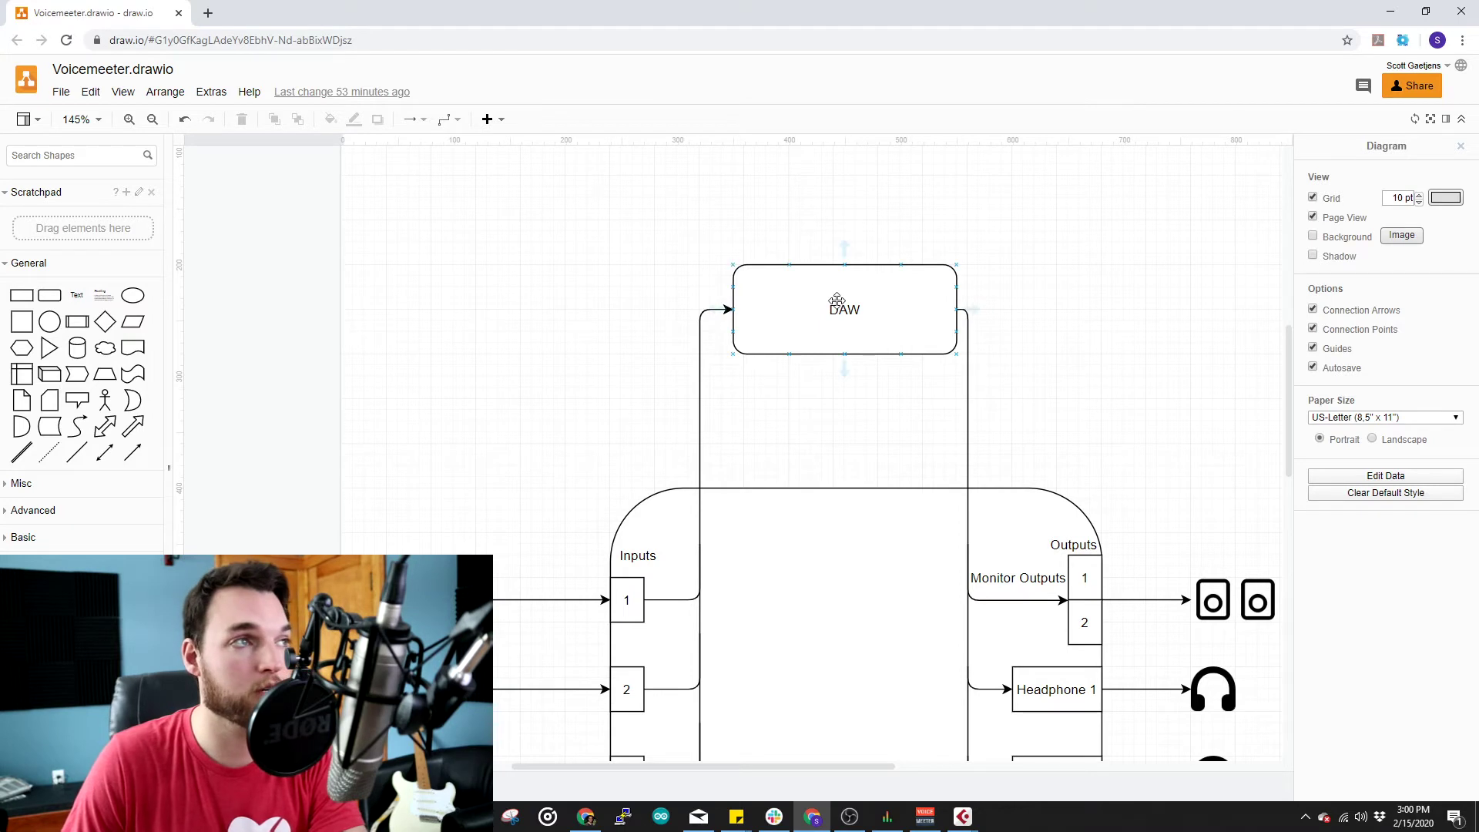
{"action": "left_click", "coordinate": [837, 301]}
{"action": "left_click", "coordinate": [1079, 316]}
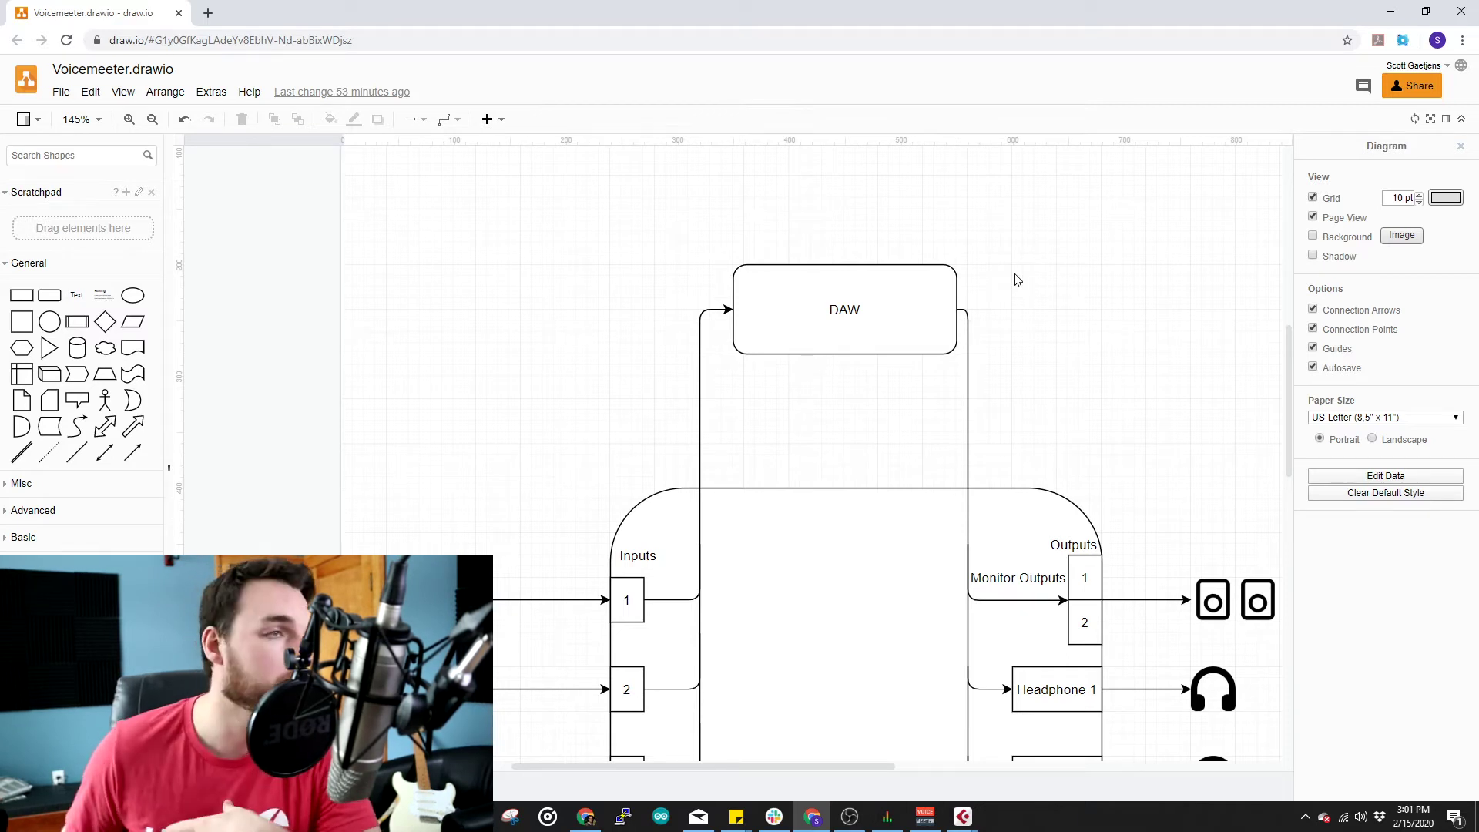
{"action": "scroll", "coordinate": [637, 443], "scroll_direction": "down", "scroll_amount": 1}
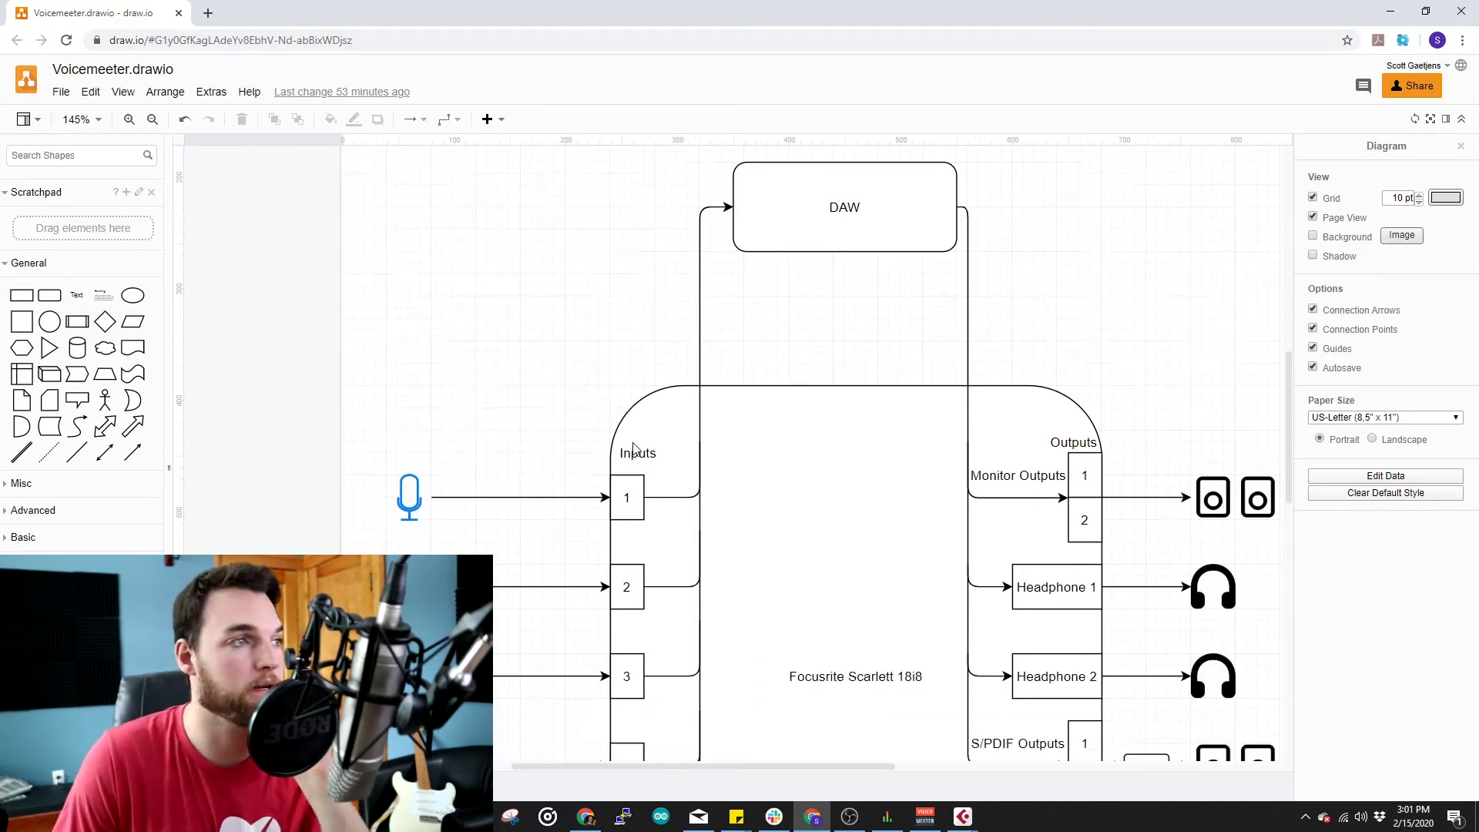
{"action": "scroll", "coordinate": [633, 447], "scroll_direction": "down", "scroll_amount": 3}
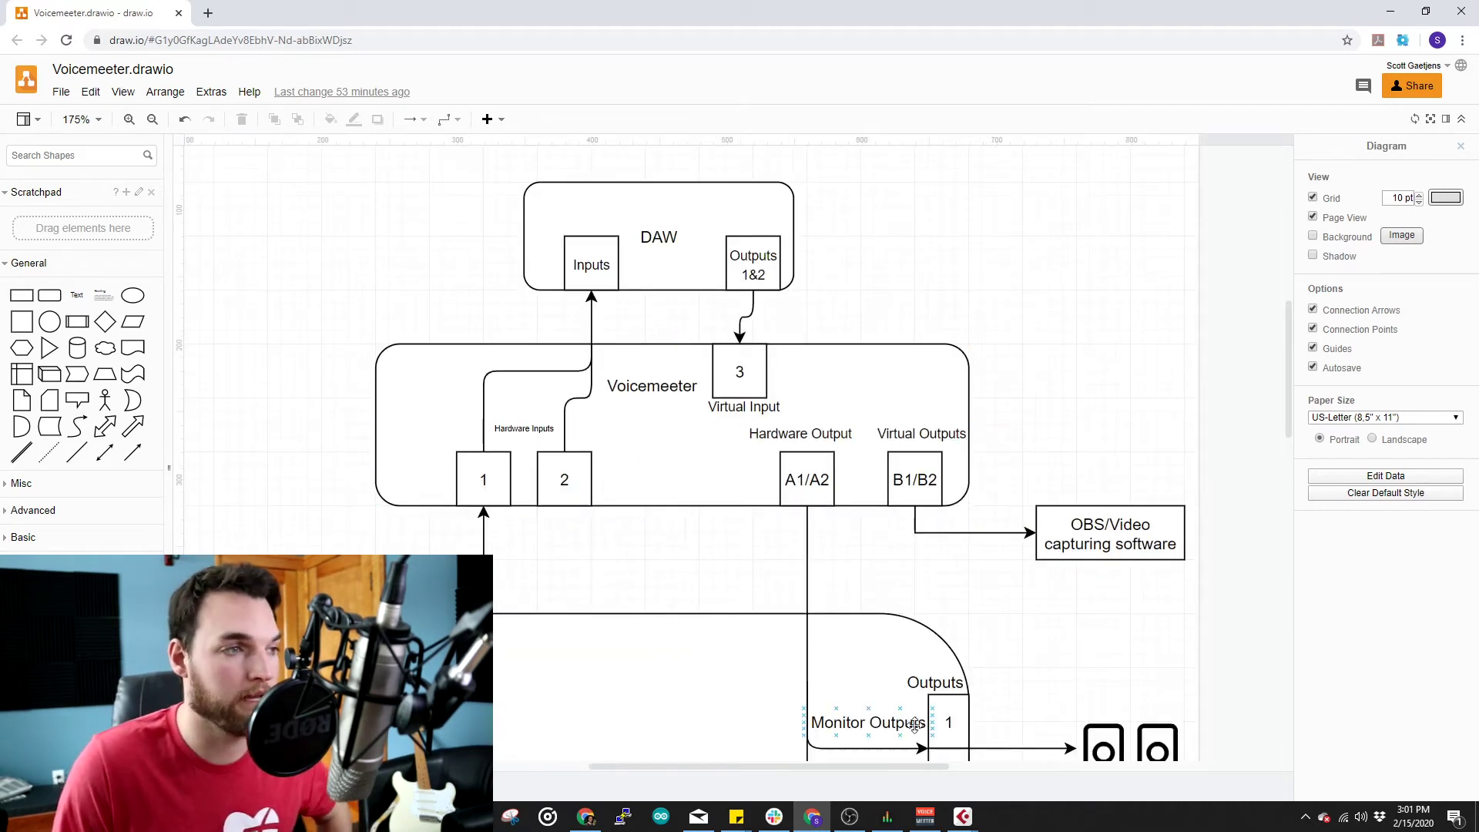
Switch to Voicemeeter Banana and reposition its window over the diagram to view the mixer's inputs and outputs.
{"action": "mouse_move", "coordinate": [929, 823]}
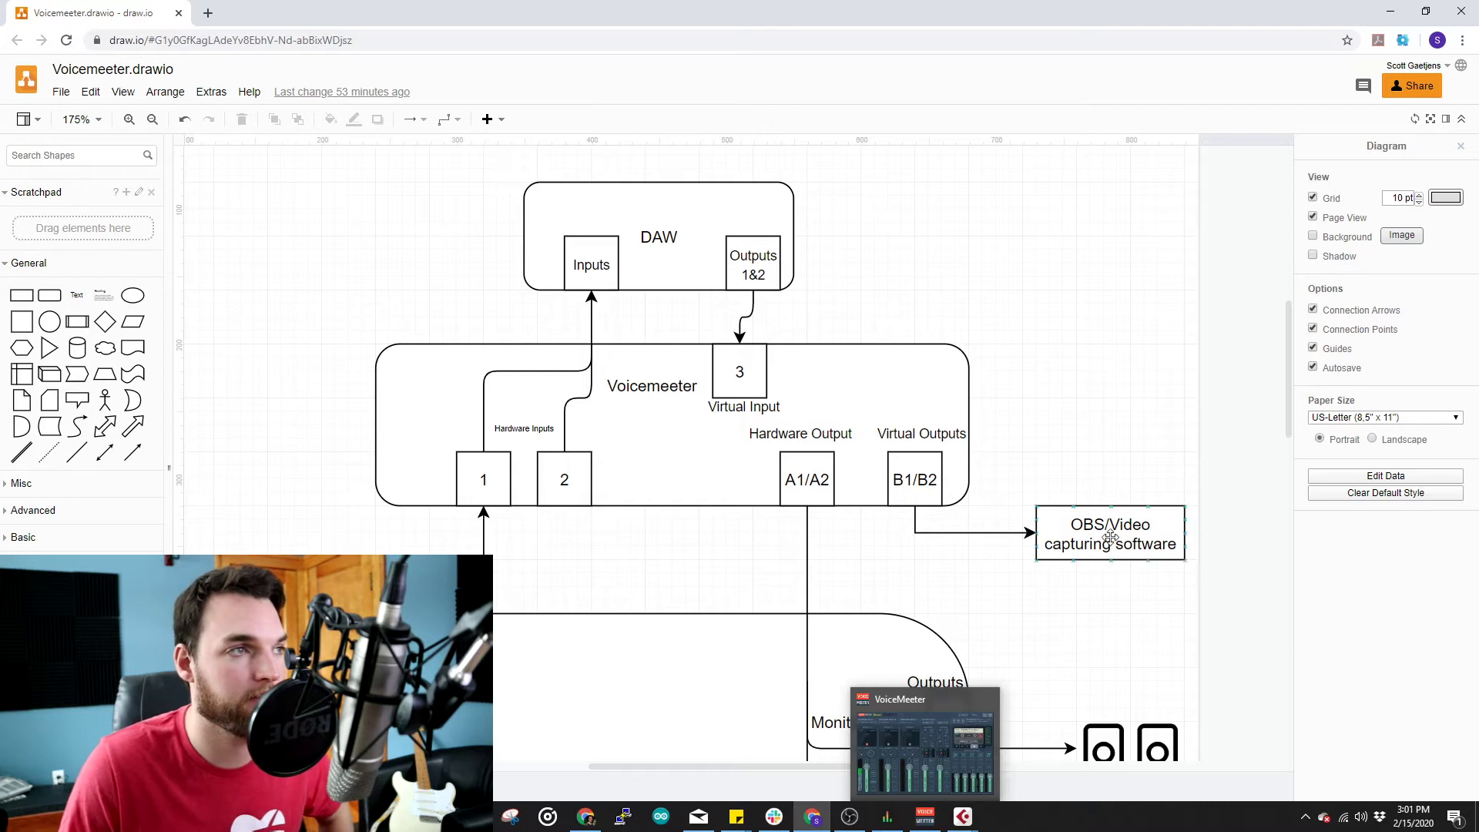
{"action": "left_click", "coordinate": [928, 820]}
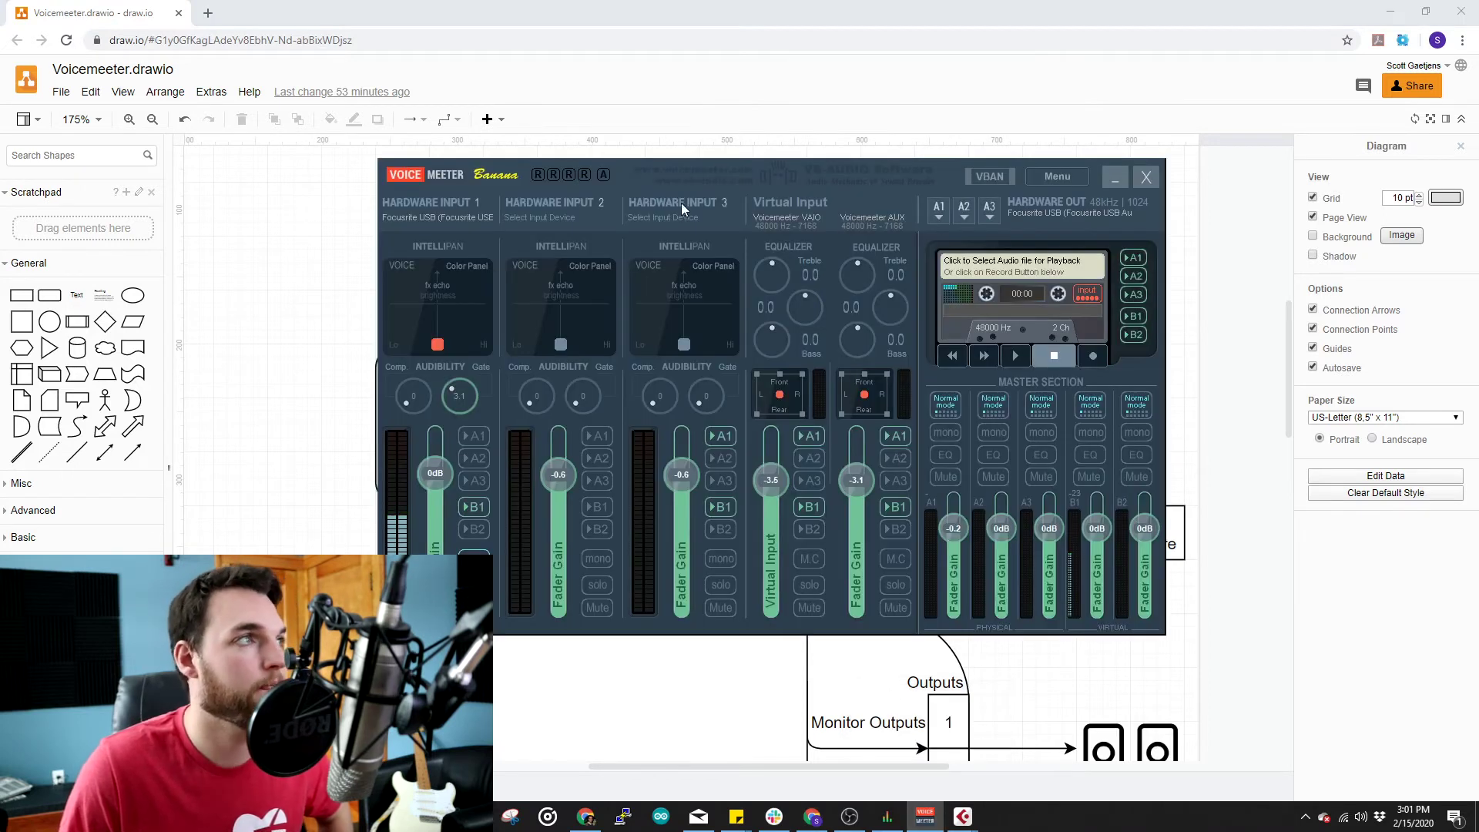
{"action": "left_click_drag", "start_coordinate": [672, 172], "coordinate": [616, 170]}
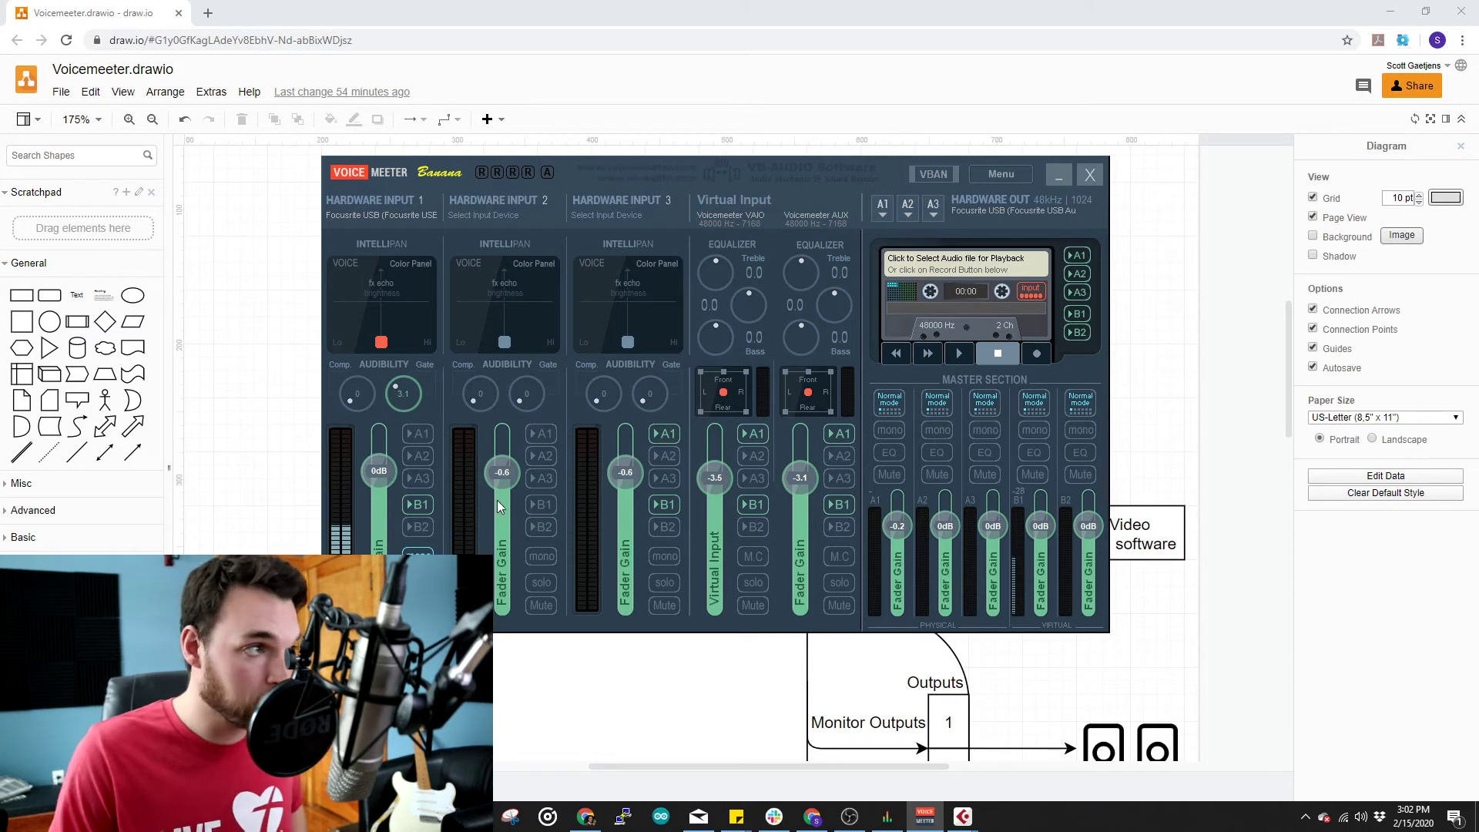
Return to the draw.io diagram and examine how Voicemeeter's inputs and outputs link the DAW, the Focusrite interface and the video capturing software.
{"action": "left_click", "coordinate": [667, 647]}
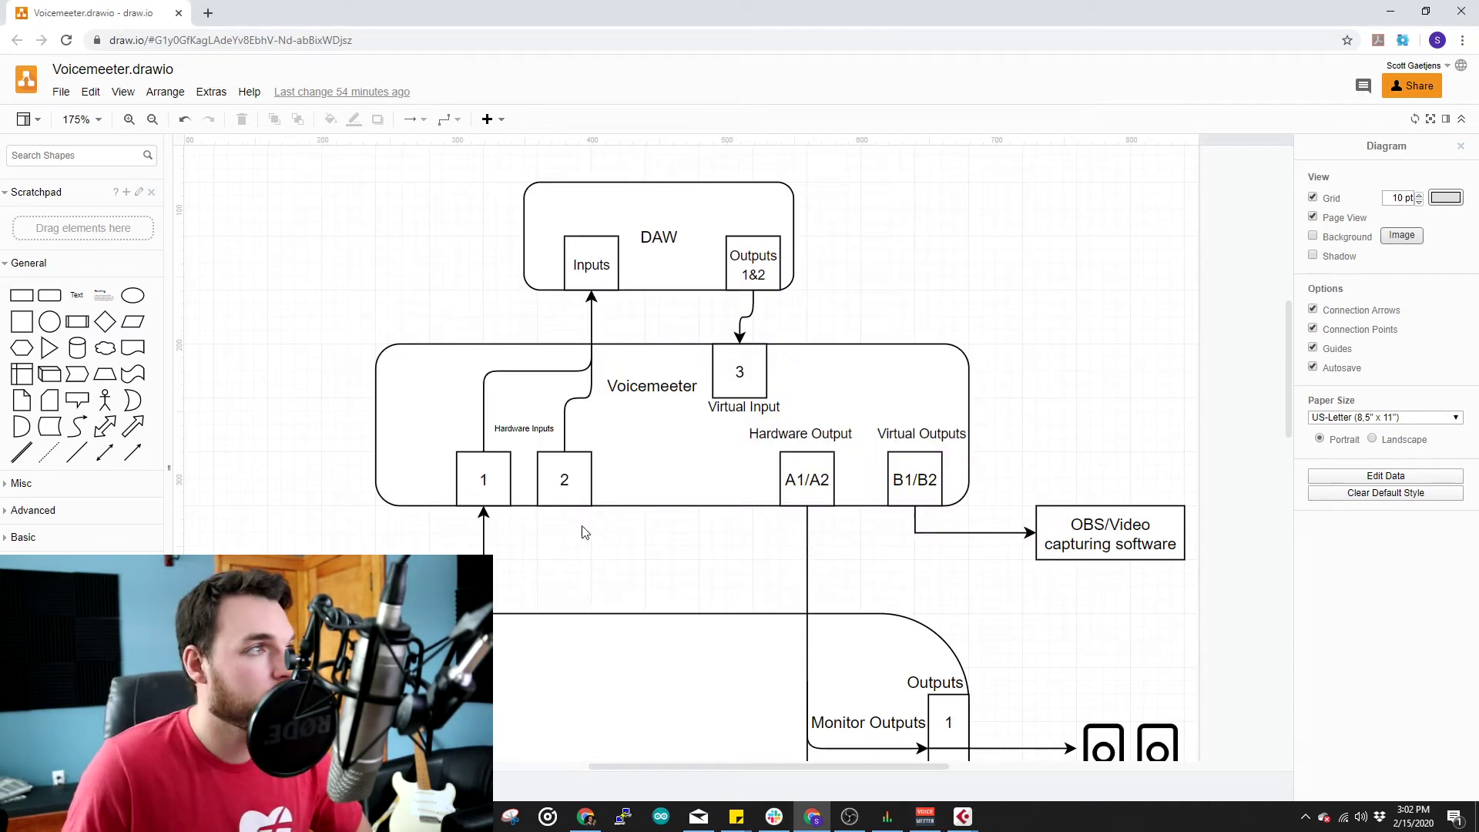
{"action": "scroll", "coordinate": [601, 416], "scroll_direction": "up", "scroll_amount": 2}
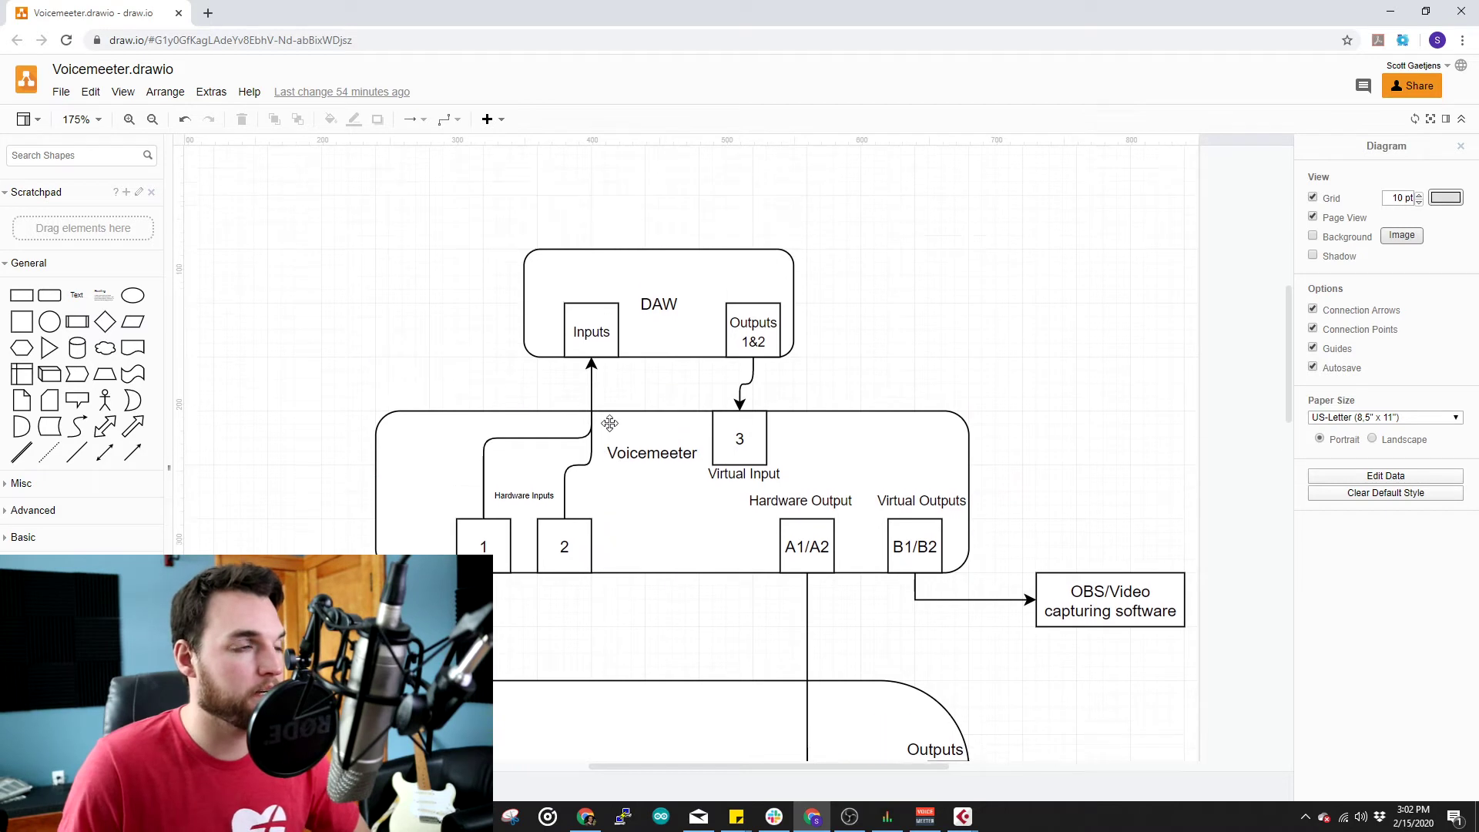
{"action": "scroll", "coordinate": [530, 548], "scroll_direction": "down", "scroll_amount": 3}
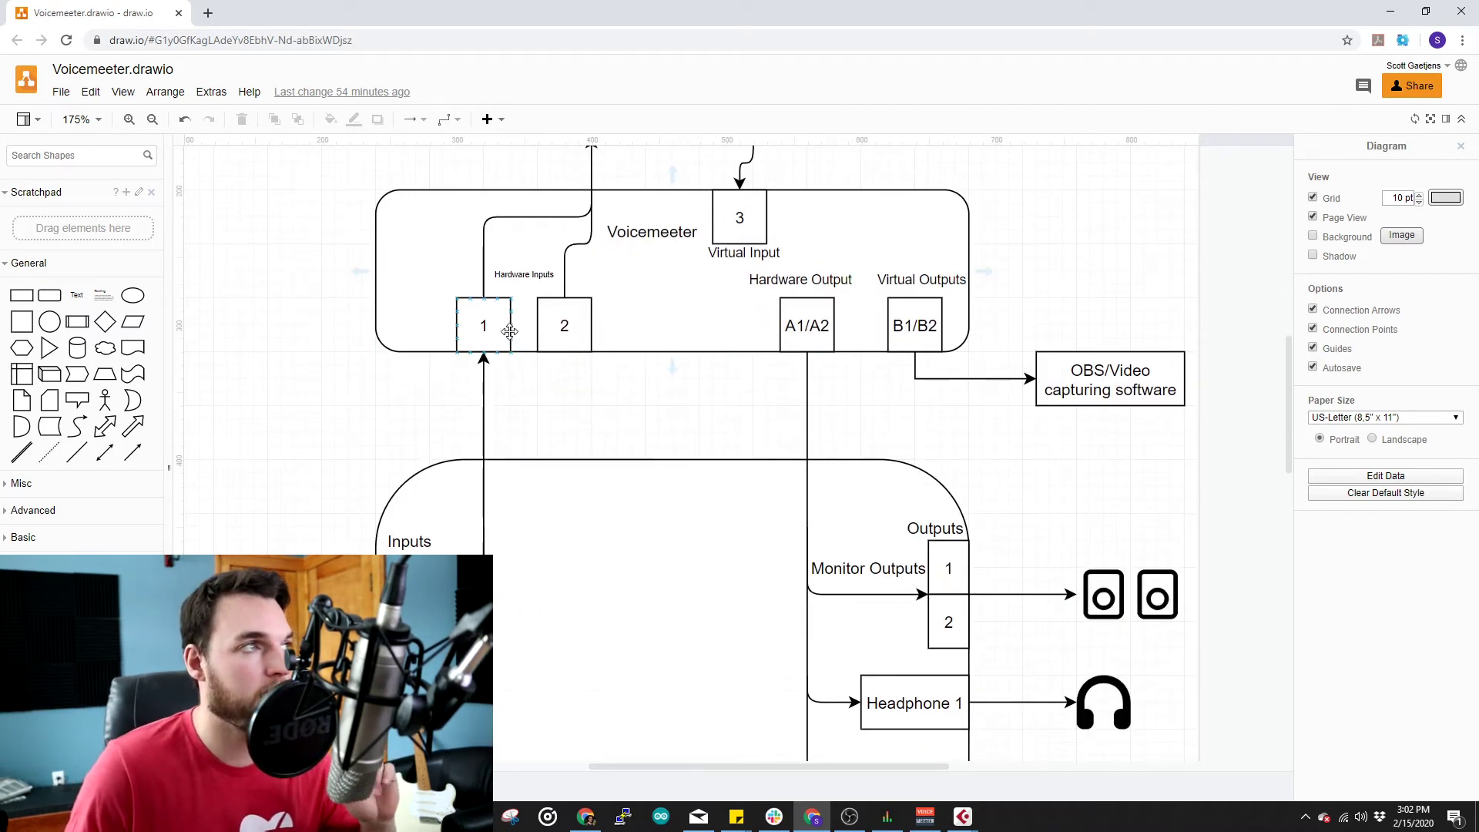
{"action": "scroll", "coordinate": [670, 390], "scroll_direction": "up", "scroll_amount": 3}
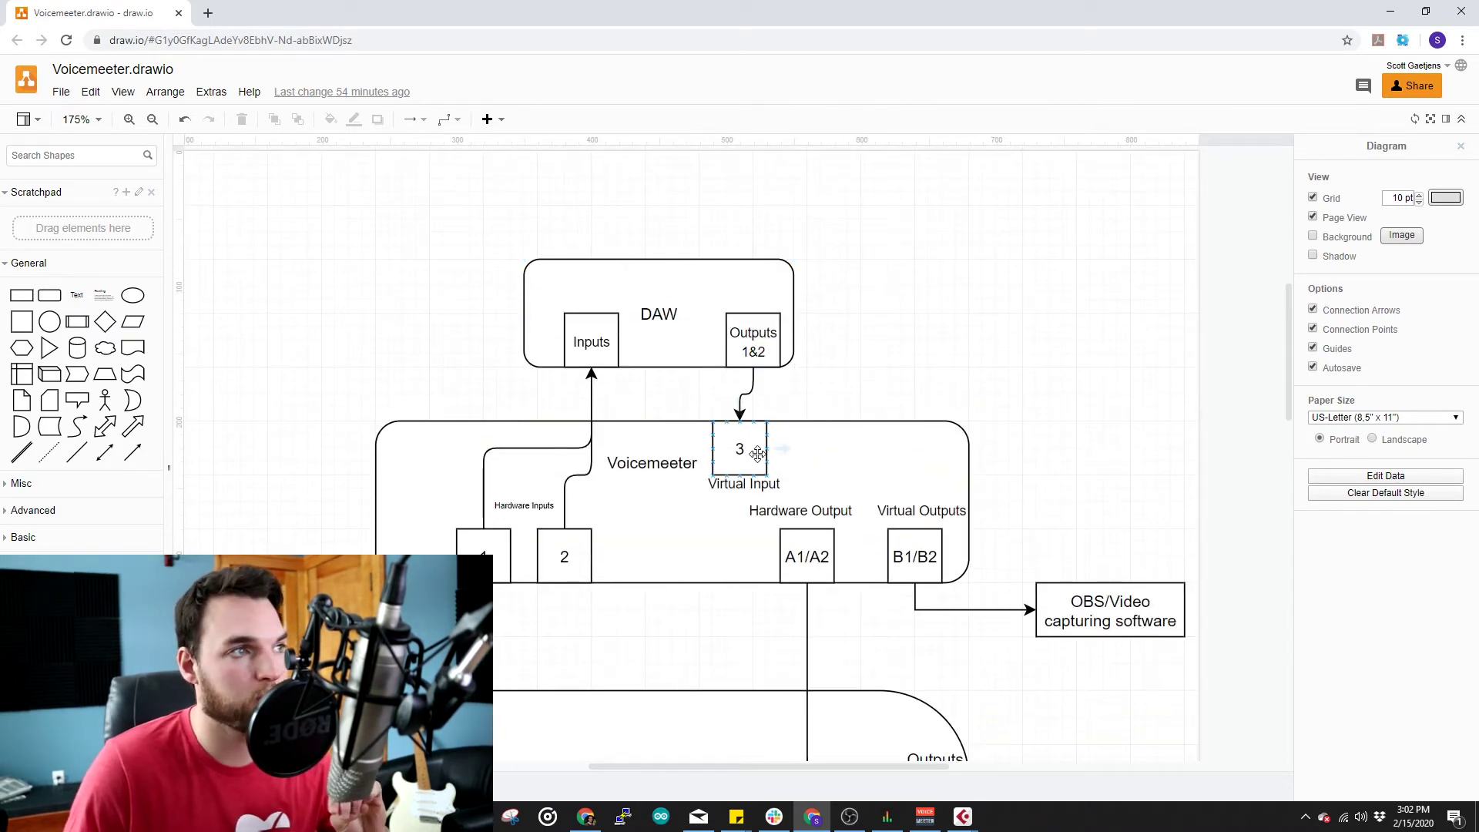
{"action": "left_click", "coordinate": [834, 444]}
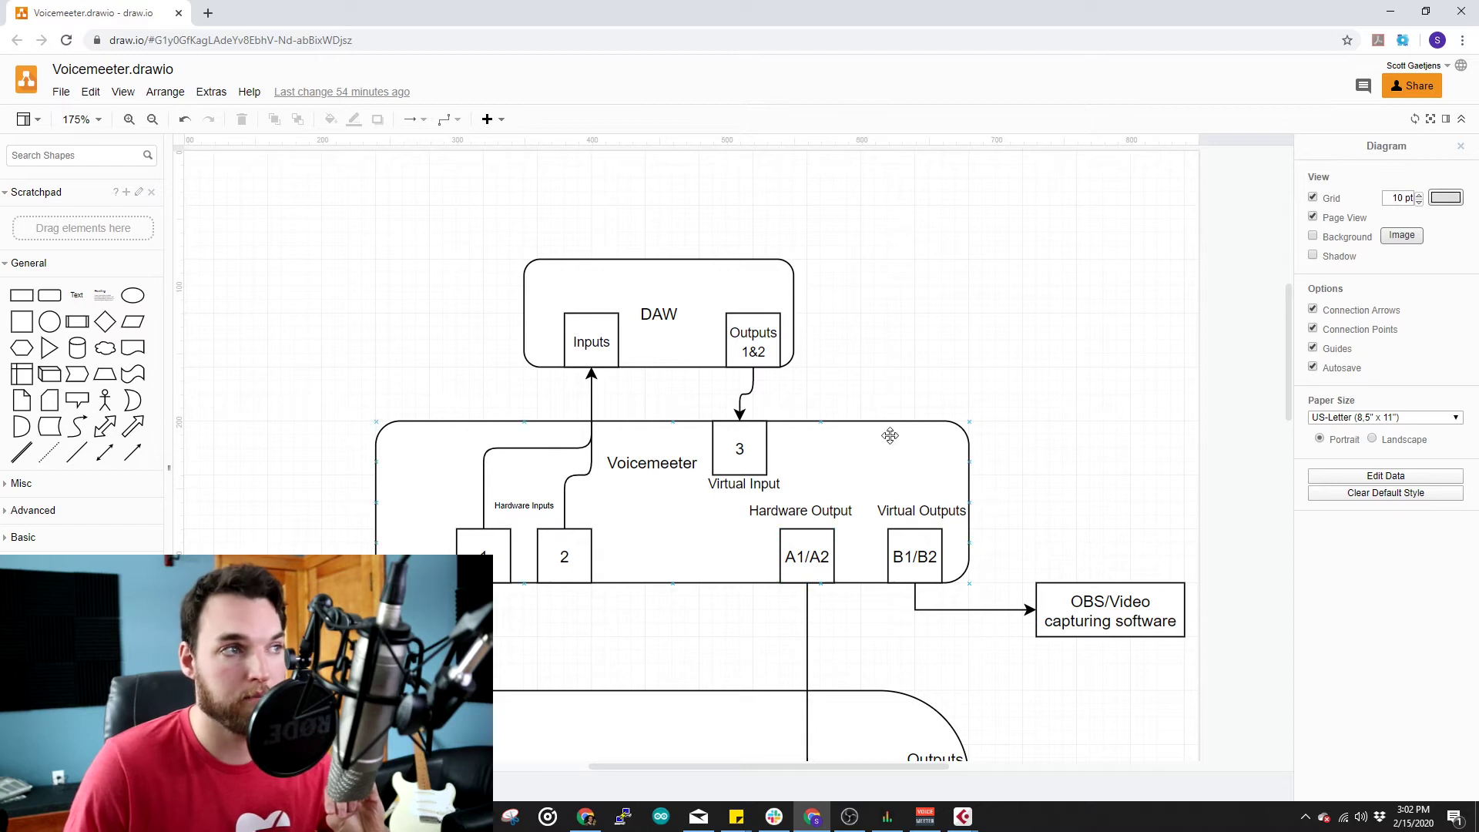
{"action": "left_click", "coordinate": [1002, 424]}
{"action": "scroll", "coordinate": [986, 417], "scroll_direction": "down", "scroll_amount": 1}
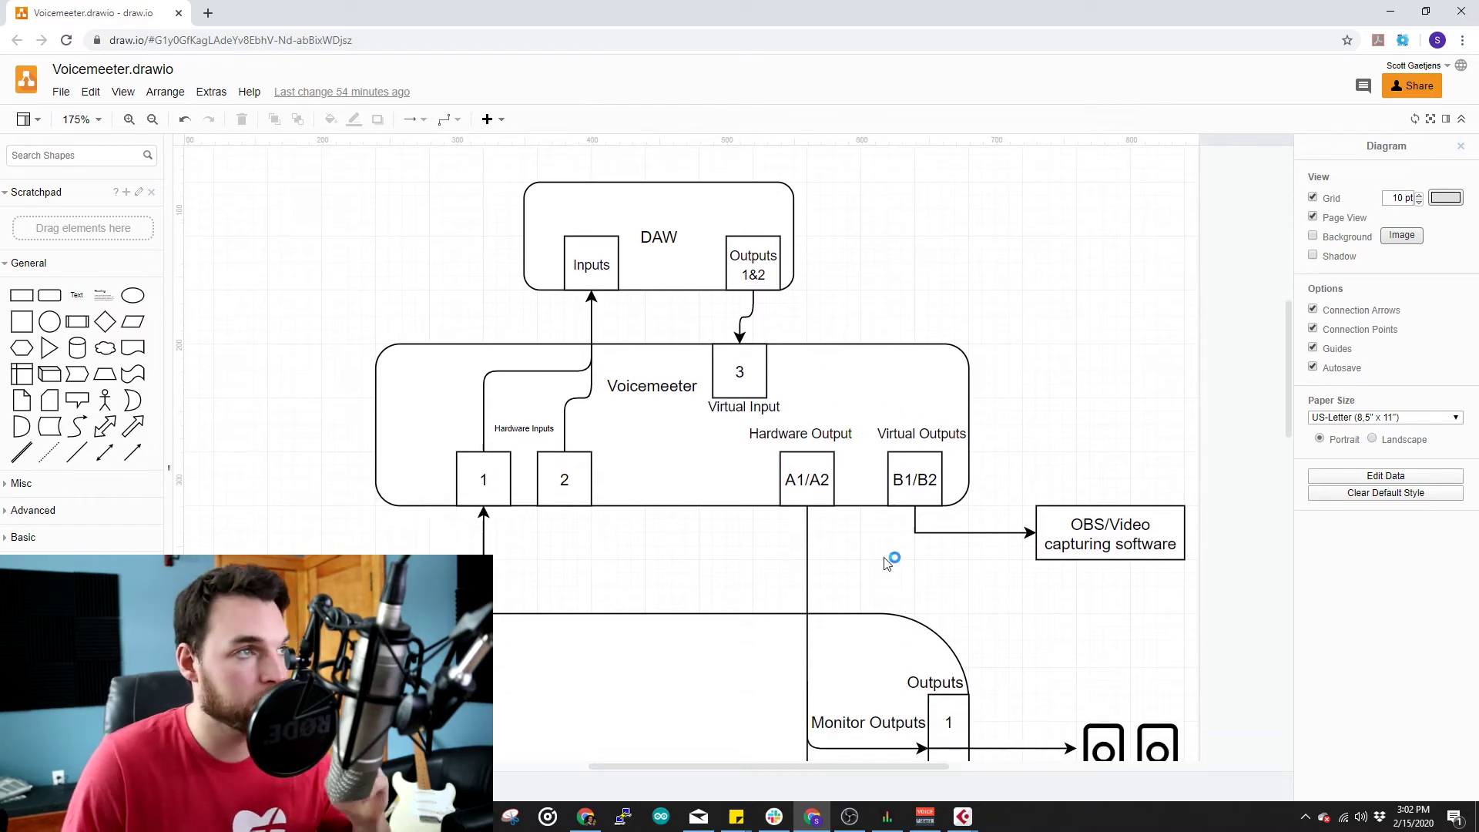
{"action": "scroll", "coordinate": [848, 539], "scroll_direction": "down", "scroll_amount": 3}
{"action": "scroll", "coordinate": [534, 455], "scroll_direction": "down", "scroll_amount": 5}
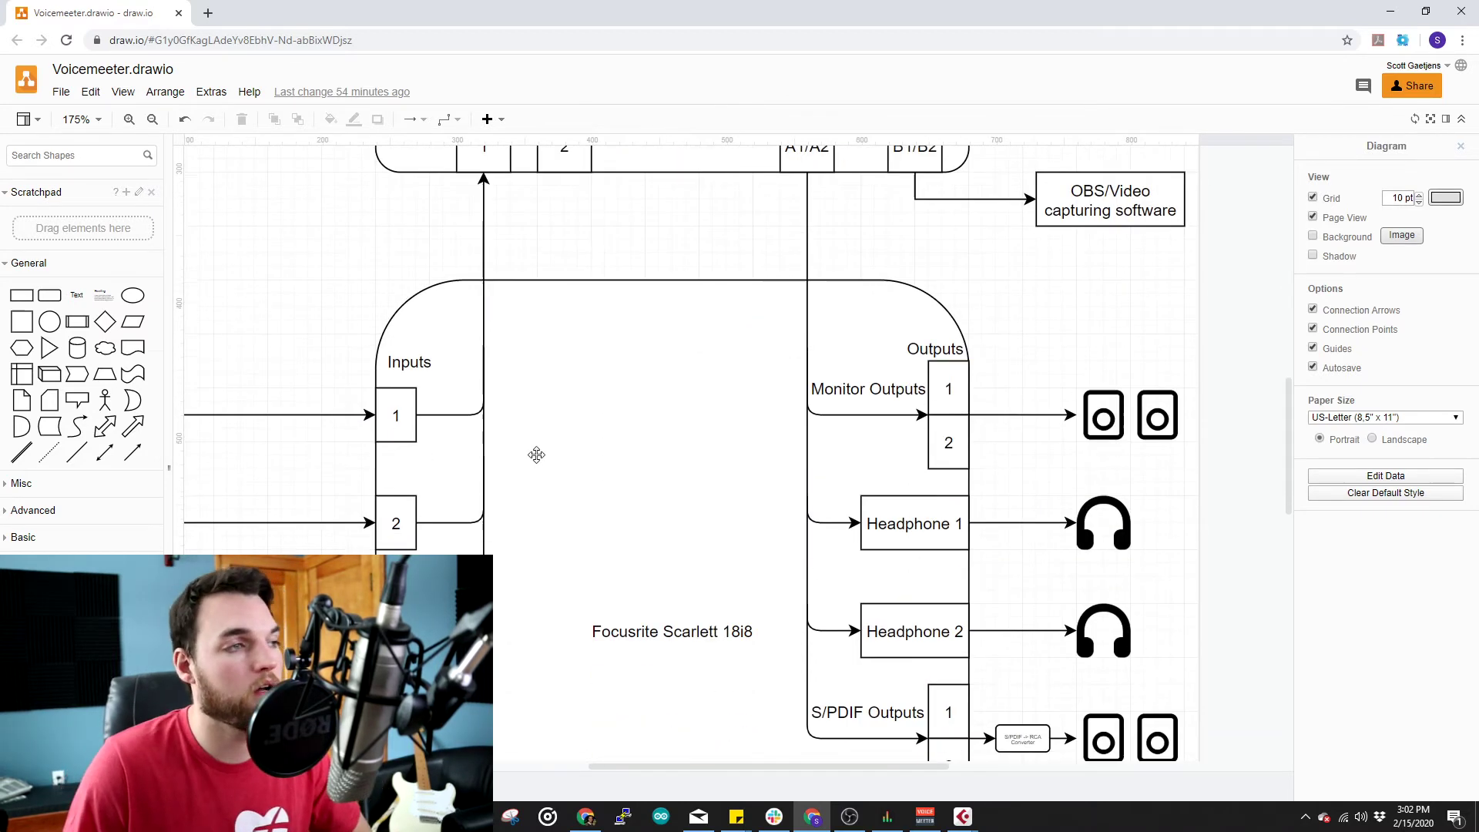
{"action": "scroll", "coordinate": [510, 479], "scroll_direction": "up", "scroll_amount": 10}
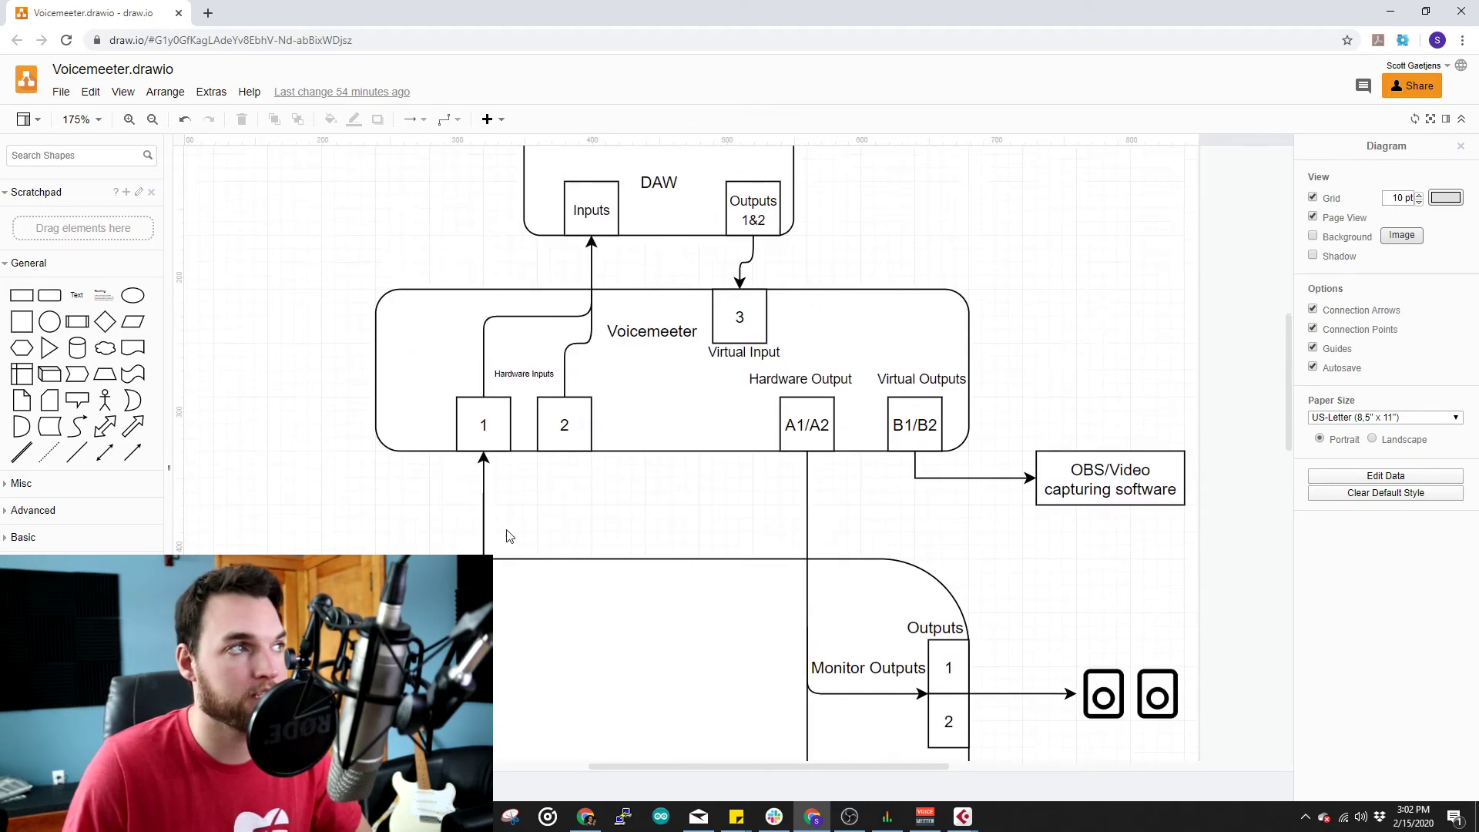
Check the Hardware Input 1 device in Voicemeeter Banana and return to the DAW inputs in the draw.io diagram.
{"action": "left_click", "coordinate": [924, 816]}
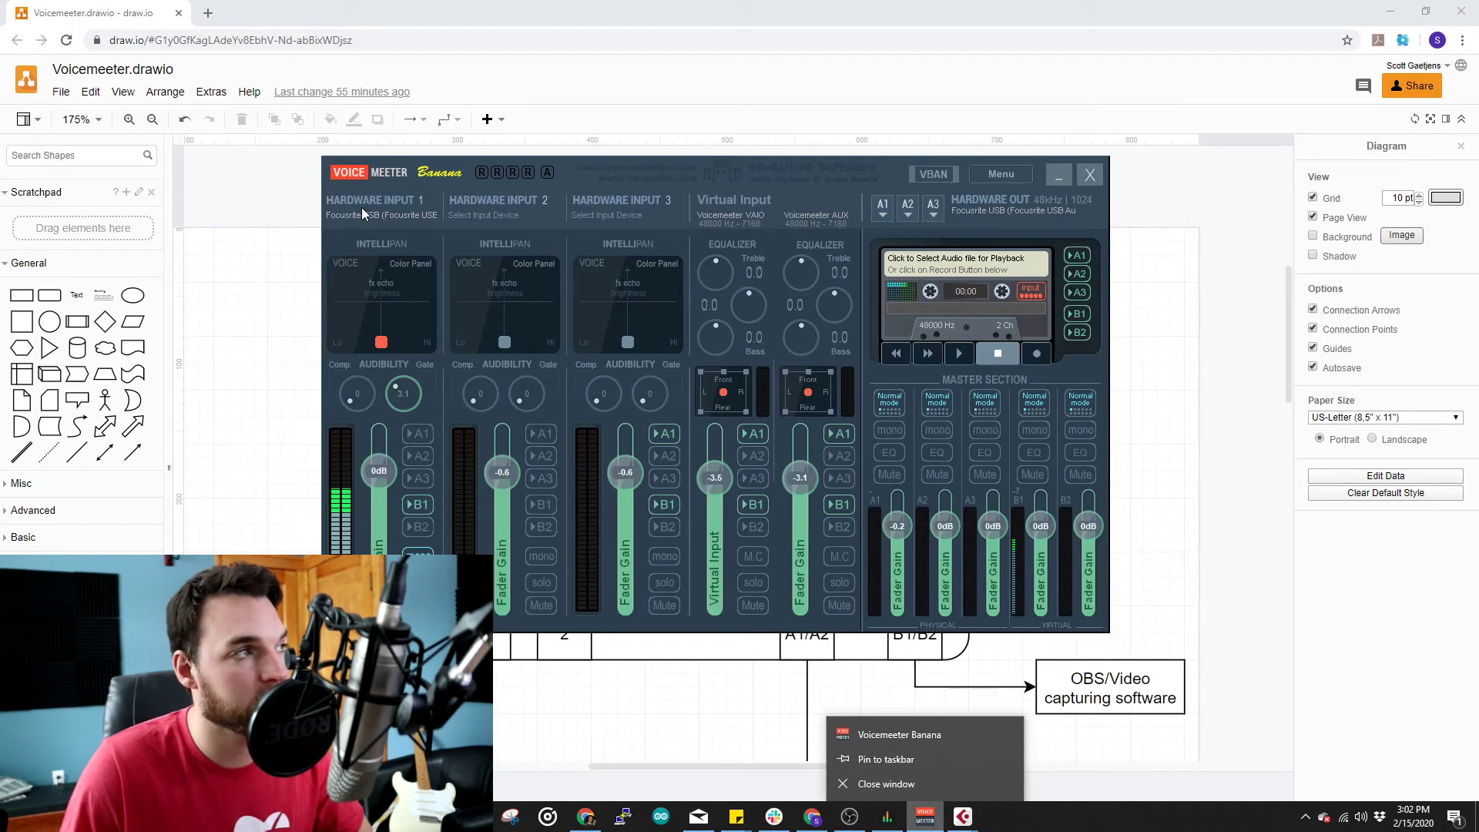
{"action": "left_click", "coordinate": [274, 417]}
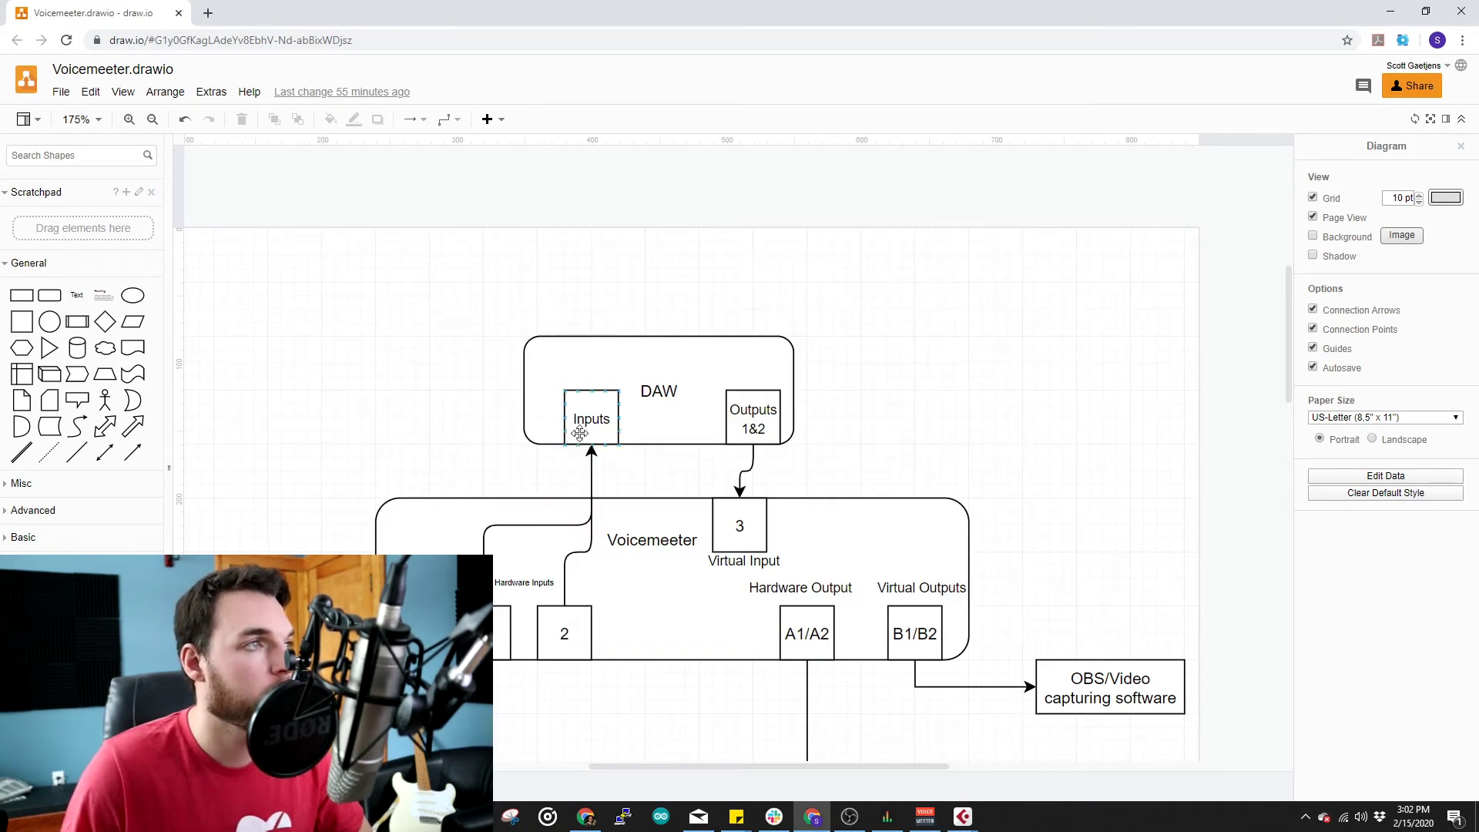
{"action": "left_click", "coordinate": [616, 378]}
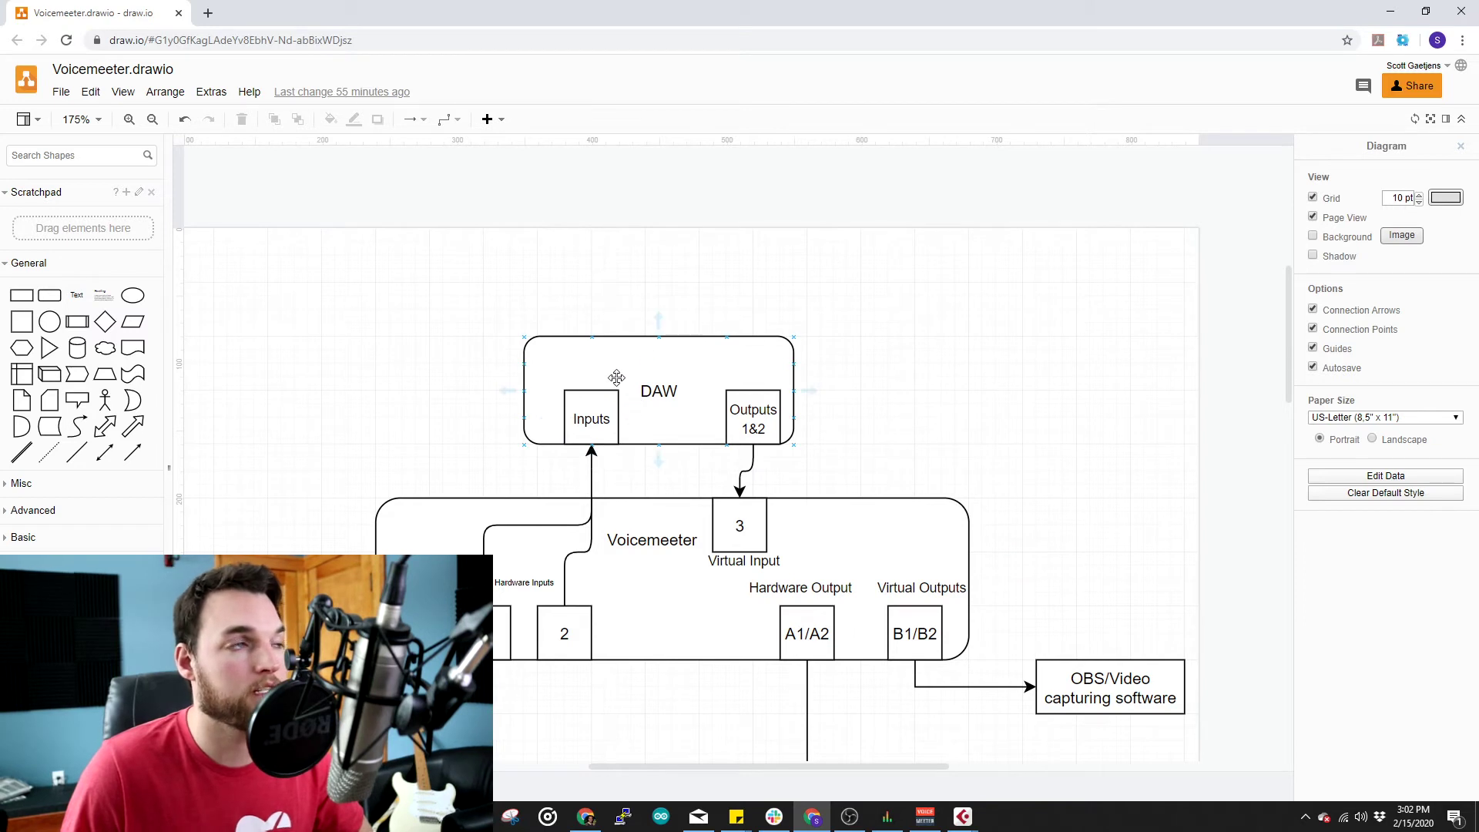
Trace the path from the DAW's Outputs 1&2 to Virtual Input 3 of the Voicemeeter block.
{"action": "left_click", "coordinate": [739, 394]}
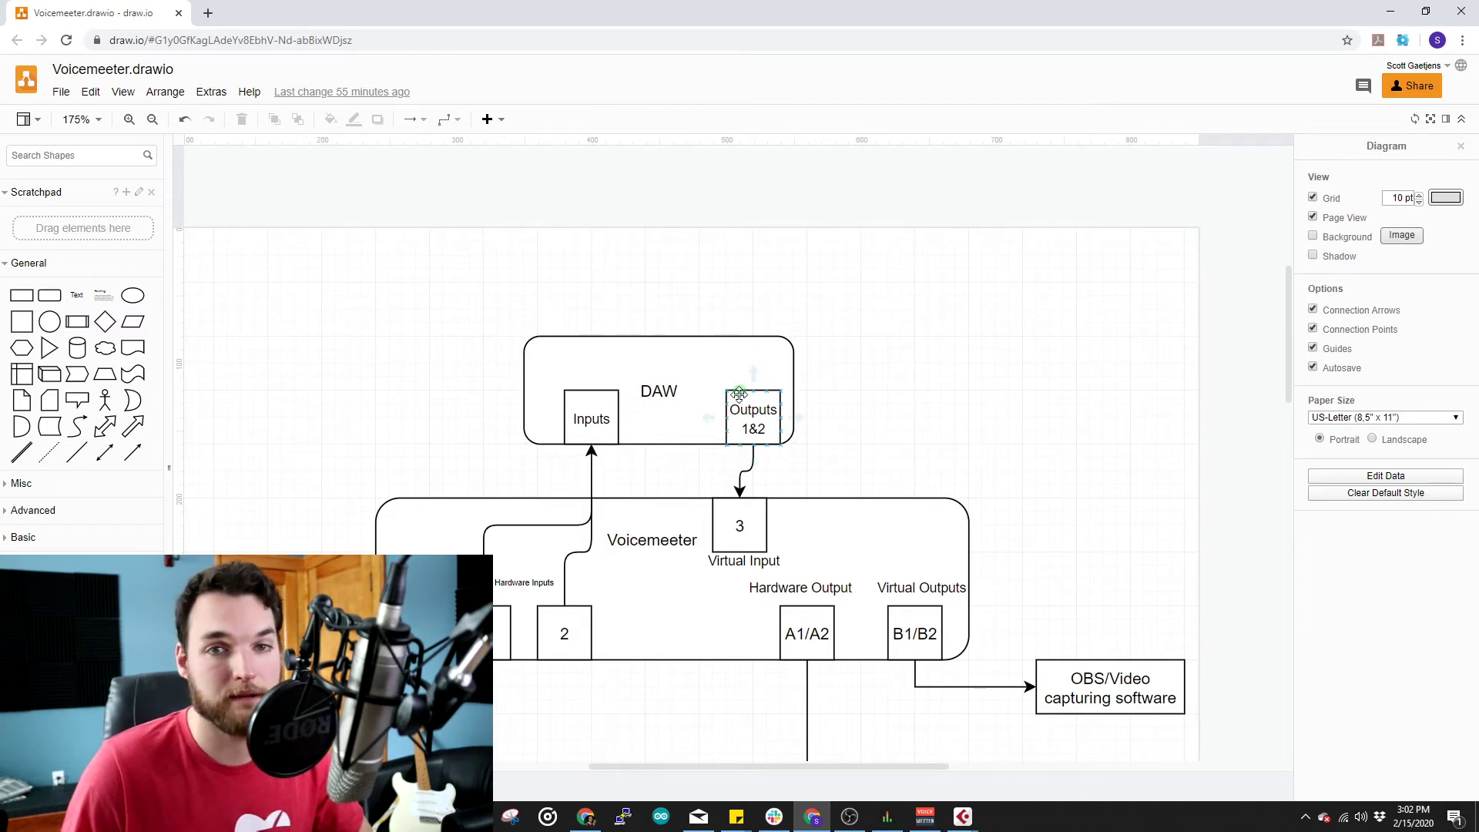
{"action": "left_click", "coordinate": [653, 387]}
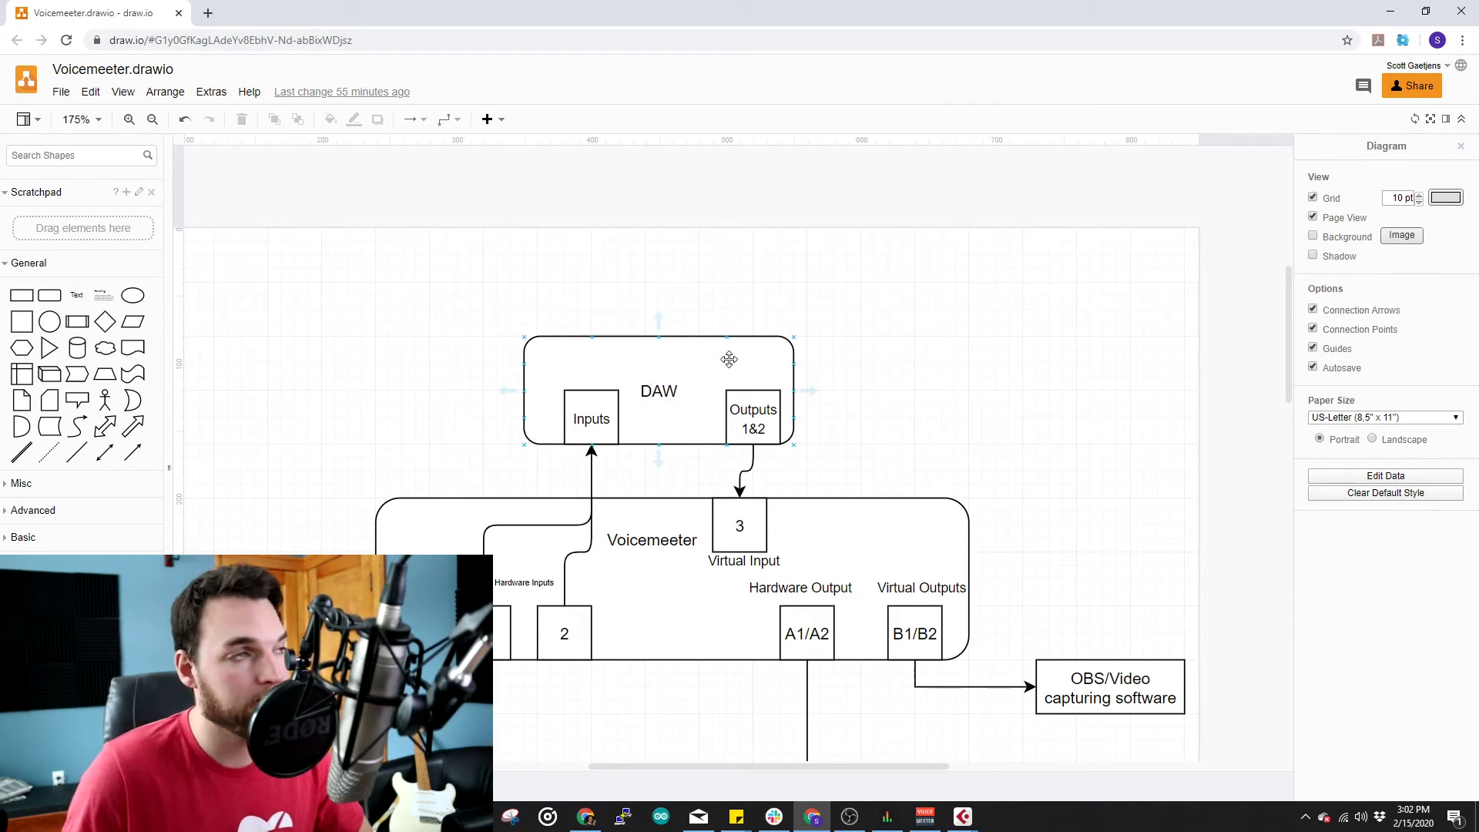
{"action": "left_click", "coordinate": [749, 408]}
{"action": "left_click", "coordinate": [709, 438]}
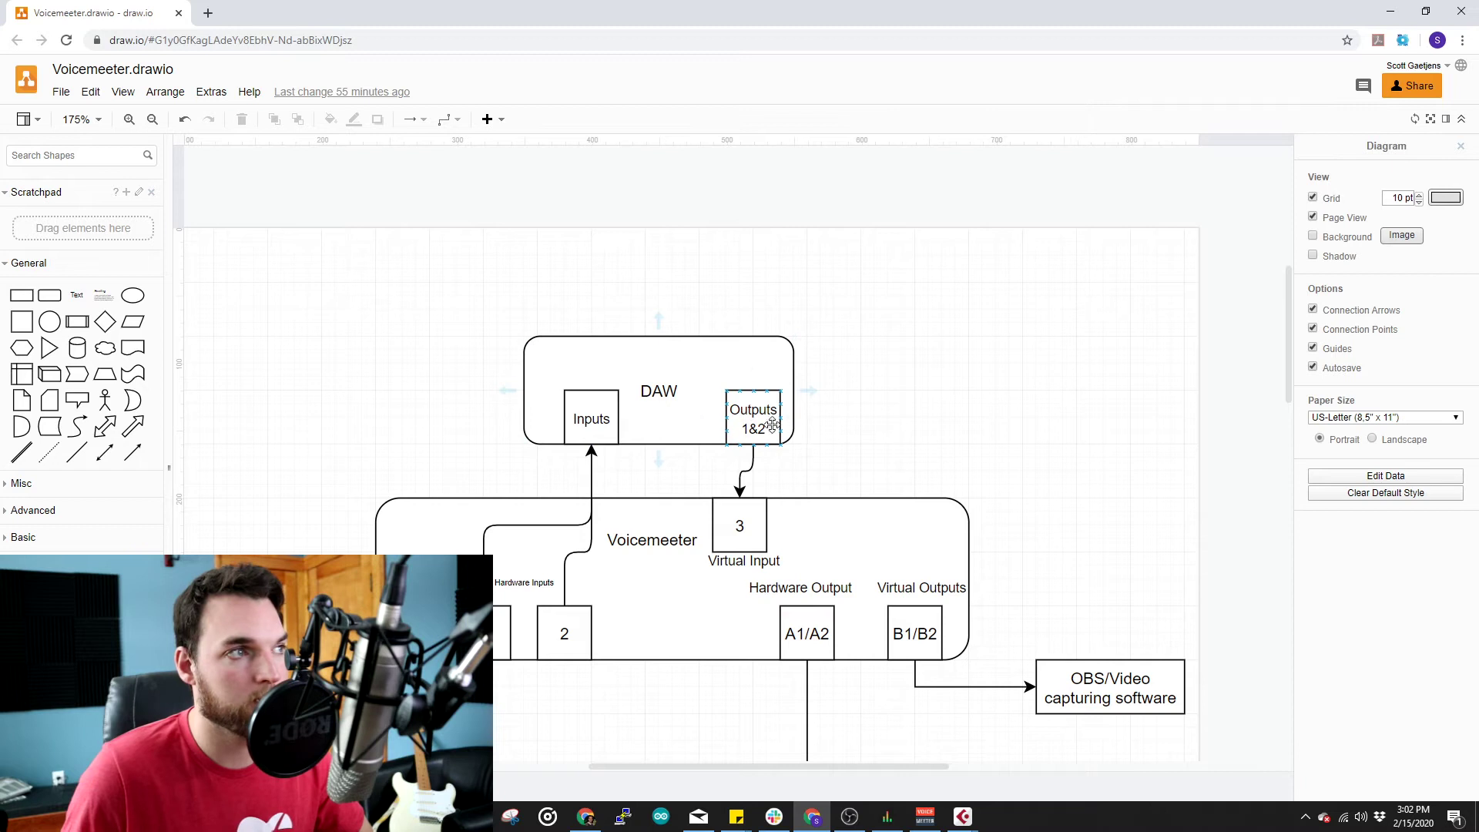
{"action": "left_click", "coordinate": [748, 472]}
{"action": "left_click", "coordinate": [742, 530]}
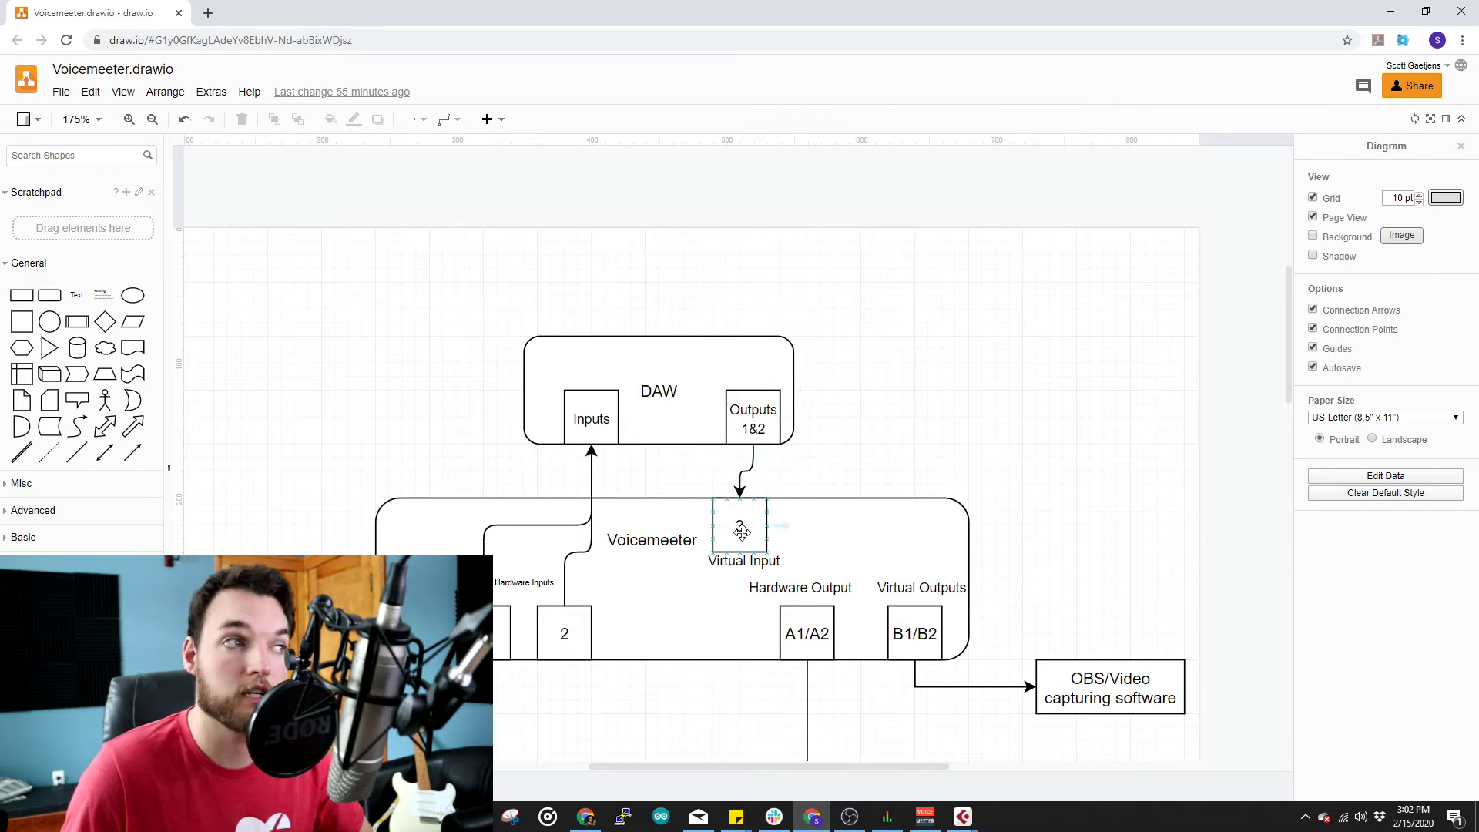
{"action": "left_click", "coordinate": [848, 430]}
Check the Virtual Input strips in Voicemeeter Banana and return to the draw.io diagram.
{"action": "scroll", "coordinate": [843, 429], "scroll_direction": "down", "scroll_amount": 2}
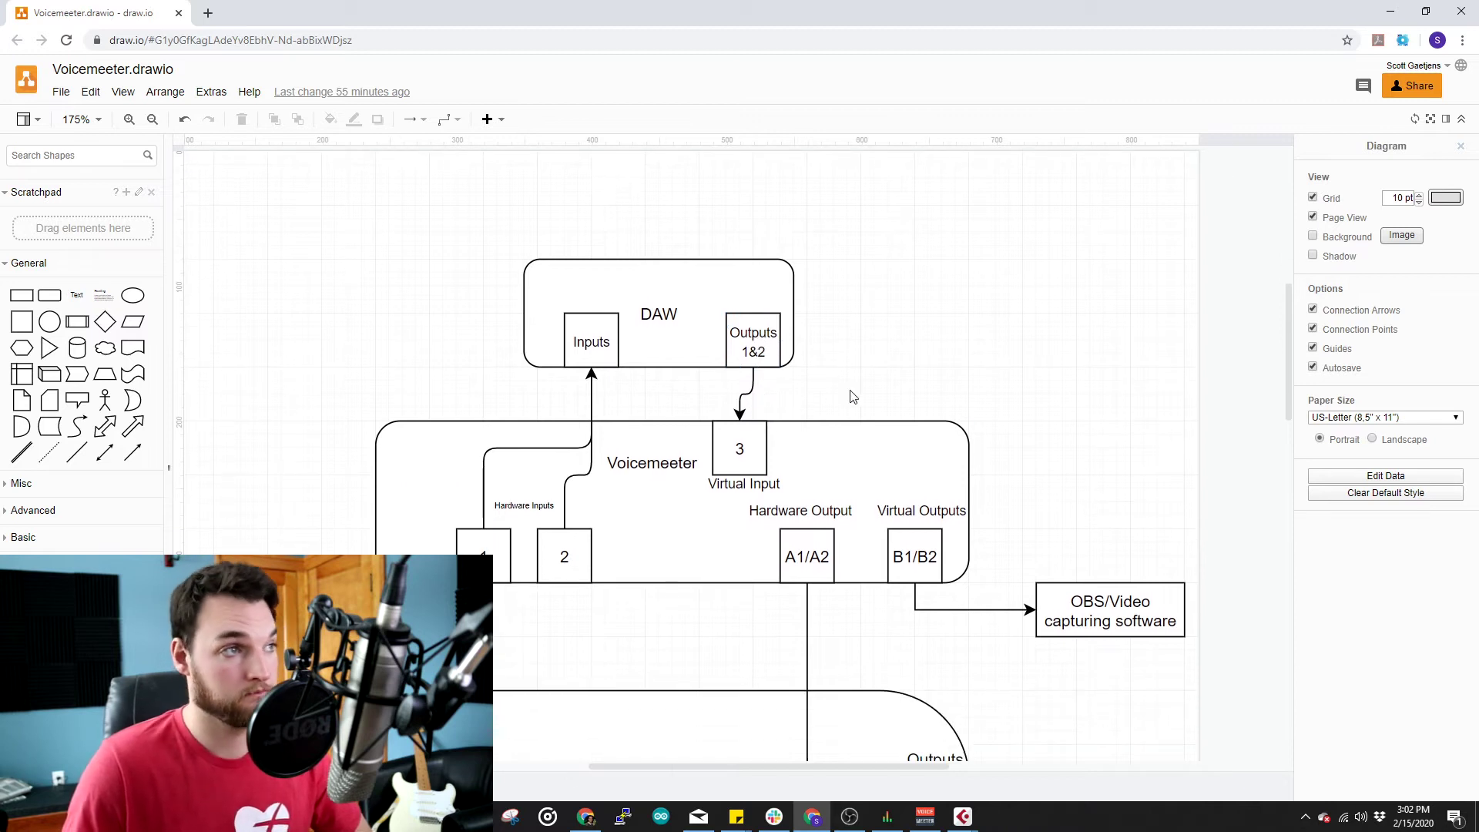
{"action": "left_click", "coordinate": [925, 824]}
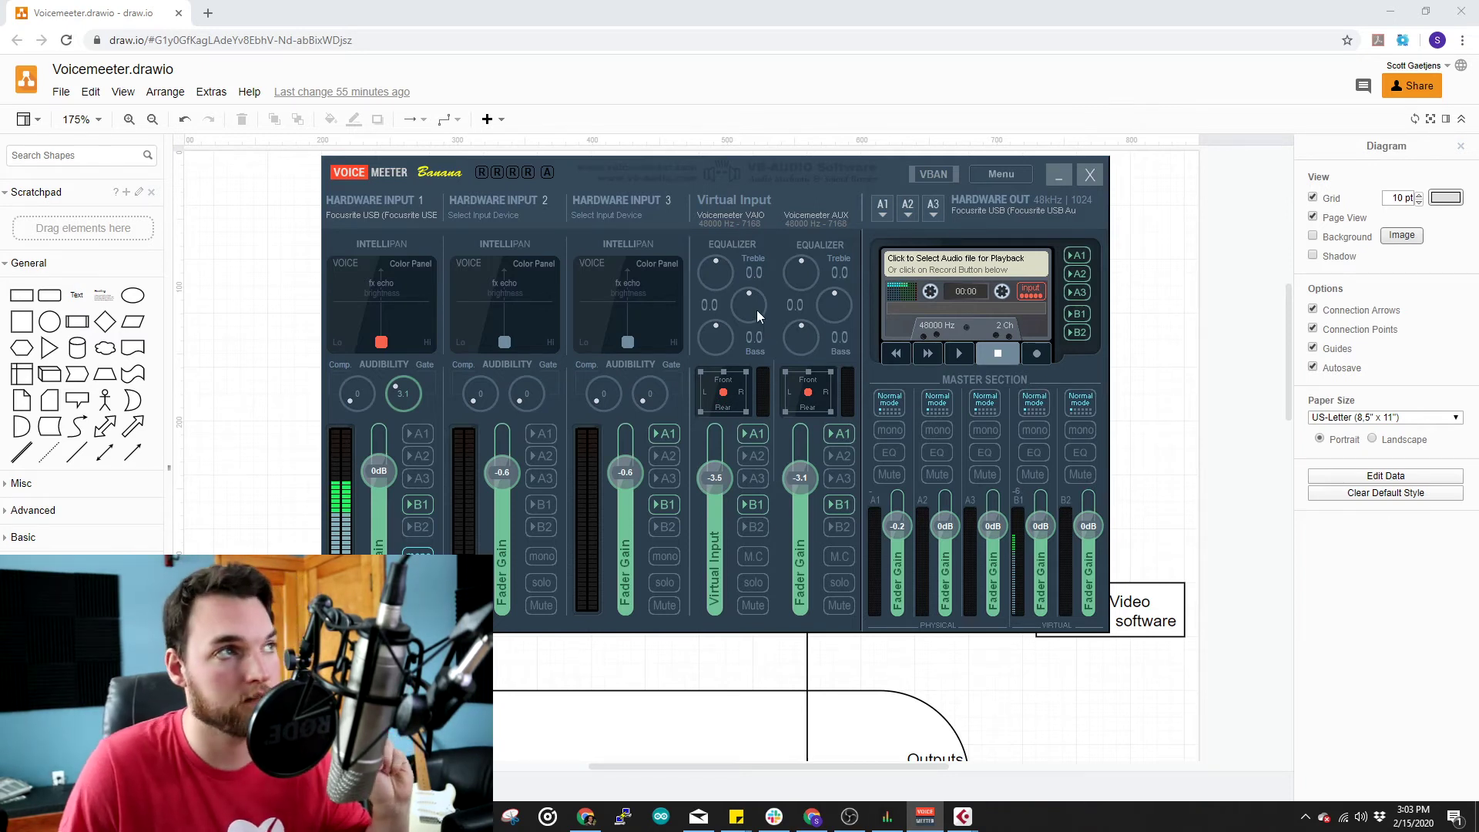
{"action": "key", "text": "alt+Tab"}
Trace Hardware Output A1/A2 to the Focusrite monitor and headphone outputs, and bring up Voicemeeter Banana to view its Hardware Out section.
{"action": "scroll", "coordinate": [876, 391], "scroll_direction": "down", "scroll_amount": 3}
{"action": "scroll", "coordinate": [876, 392], "scroll_direction": "down", "scroll_amount": 1}
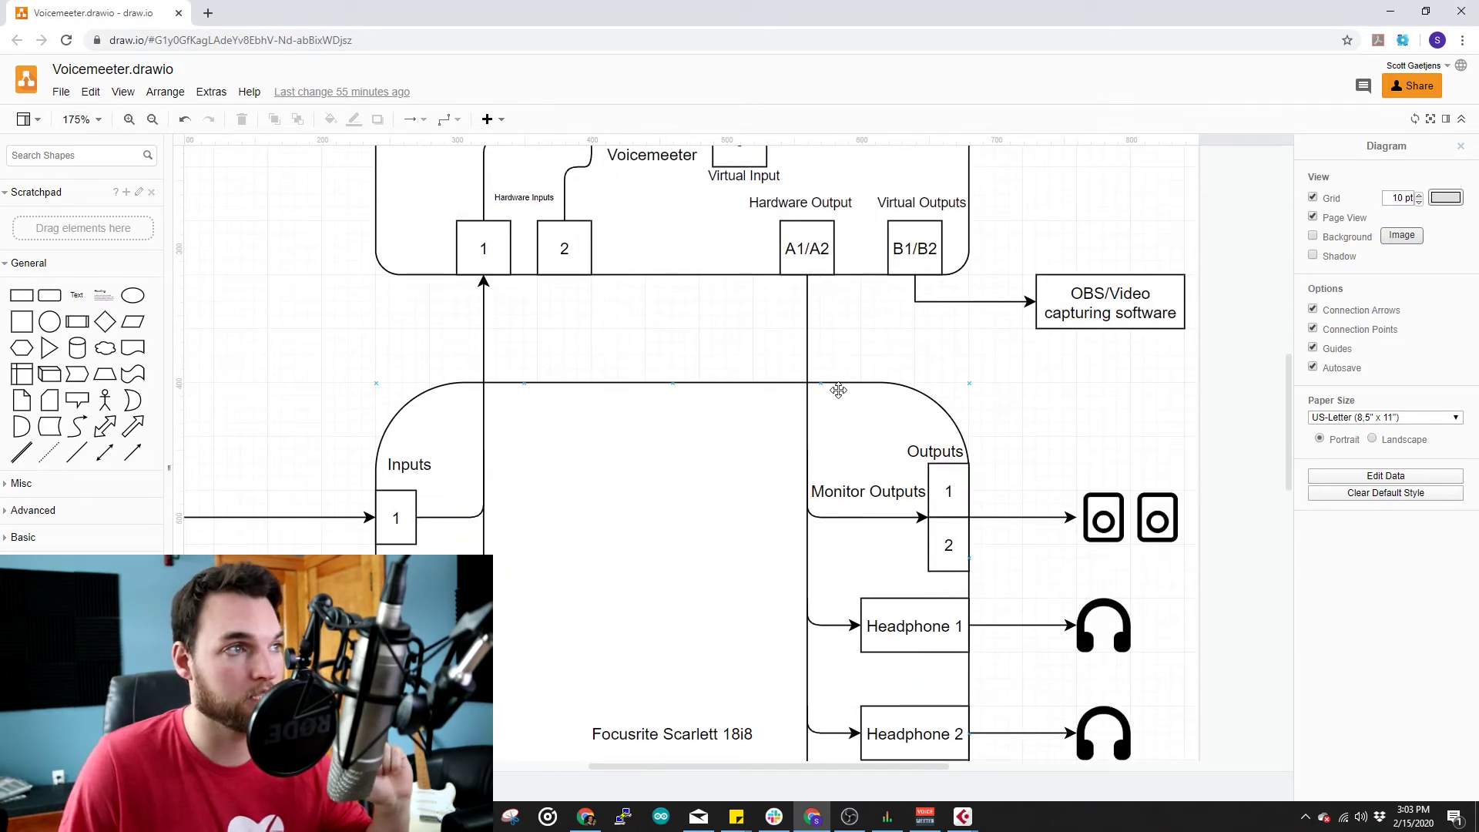
{"action": "scroll", "coordinate": [839, 390], "scroll_direction": "down", "scroll_amount": 2}
{"action": "scroll", "coordinate": [838, 390], "scroll_direction": "up", "scroll_amount": 3}
{"action": "scroll", "coordinate": [839, 390], "scroll_direction": "down", "scroll_amount": 1}
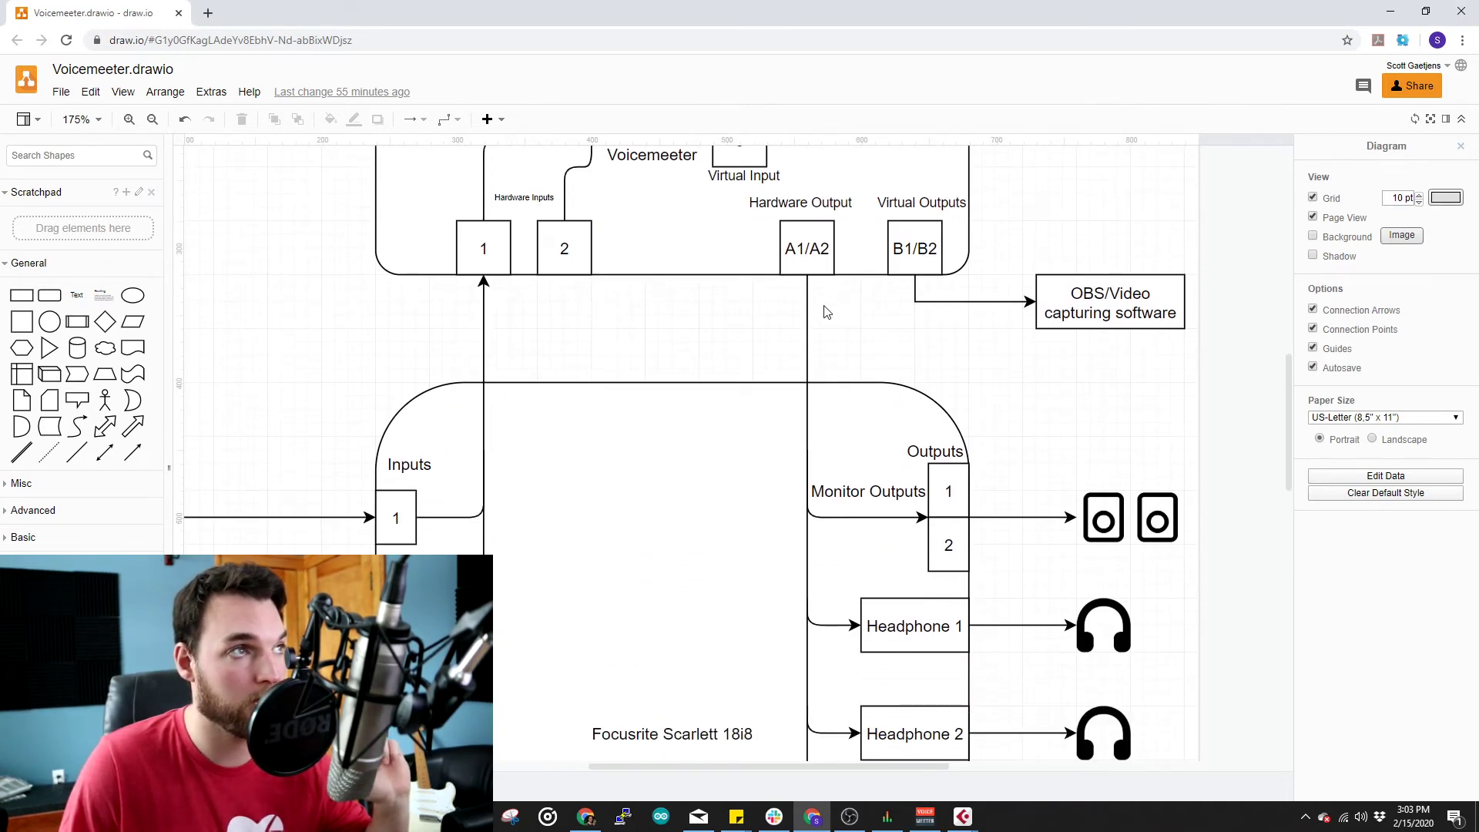
{"action": "left_click", "coordinate": [868, 726]}
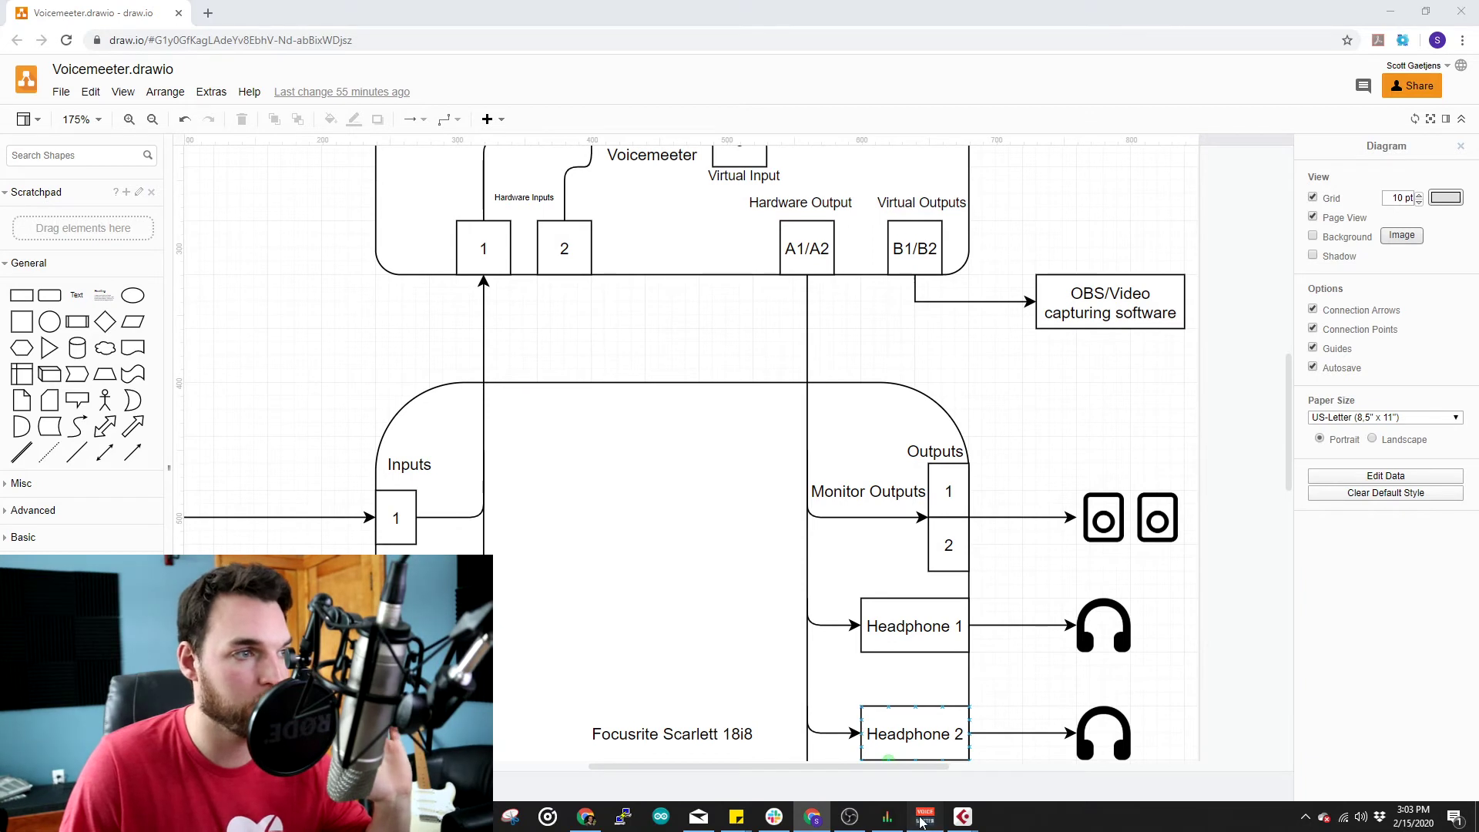
{"action": "left_click", "coordinate": [924, 817]}
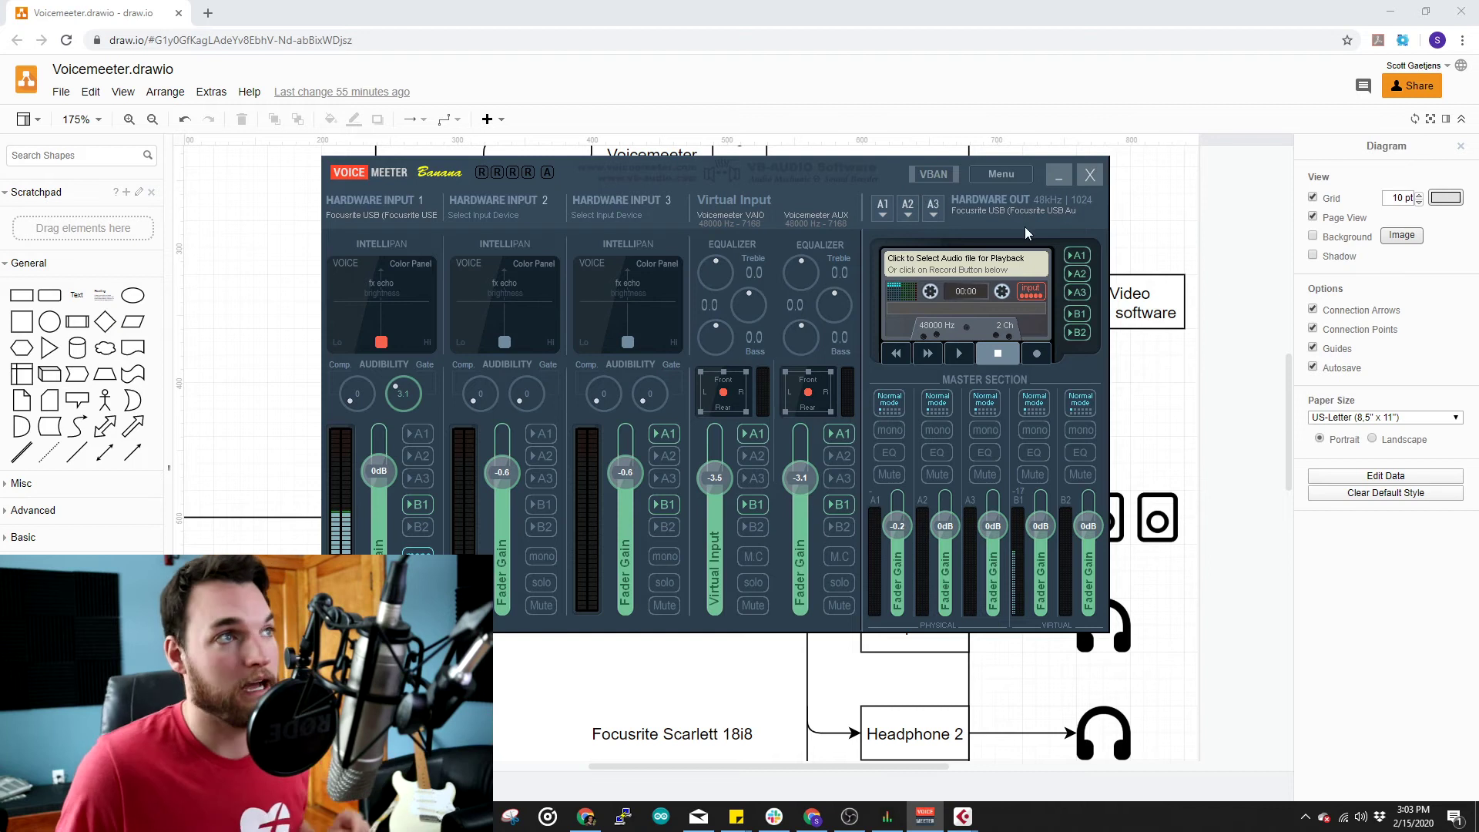
Return to the draw.io diagram and trace Hardware Output A1/A2 down to the Focusrite outputs and back up to the Voicemeeter block.
{"action": "left_click", "coordinate": [1148, 423]}
{"action": "scroll", "coordinate": [915, 417], "scroll_direction": "down", "scroll_amount": 3}
{"action": "scroll", "coordinate": [915, 418], "scroll_direction": "up", "scroll_amount": 3}
{"action": "scroll", "coordinate": [914, 418], "scroll_direction": "down", "scroll_amount": 2}
{"action": "scroll", "coordinate": [924, 416], "scroll_direction": "up", "scroll_amount": 3}
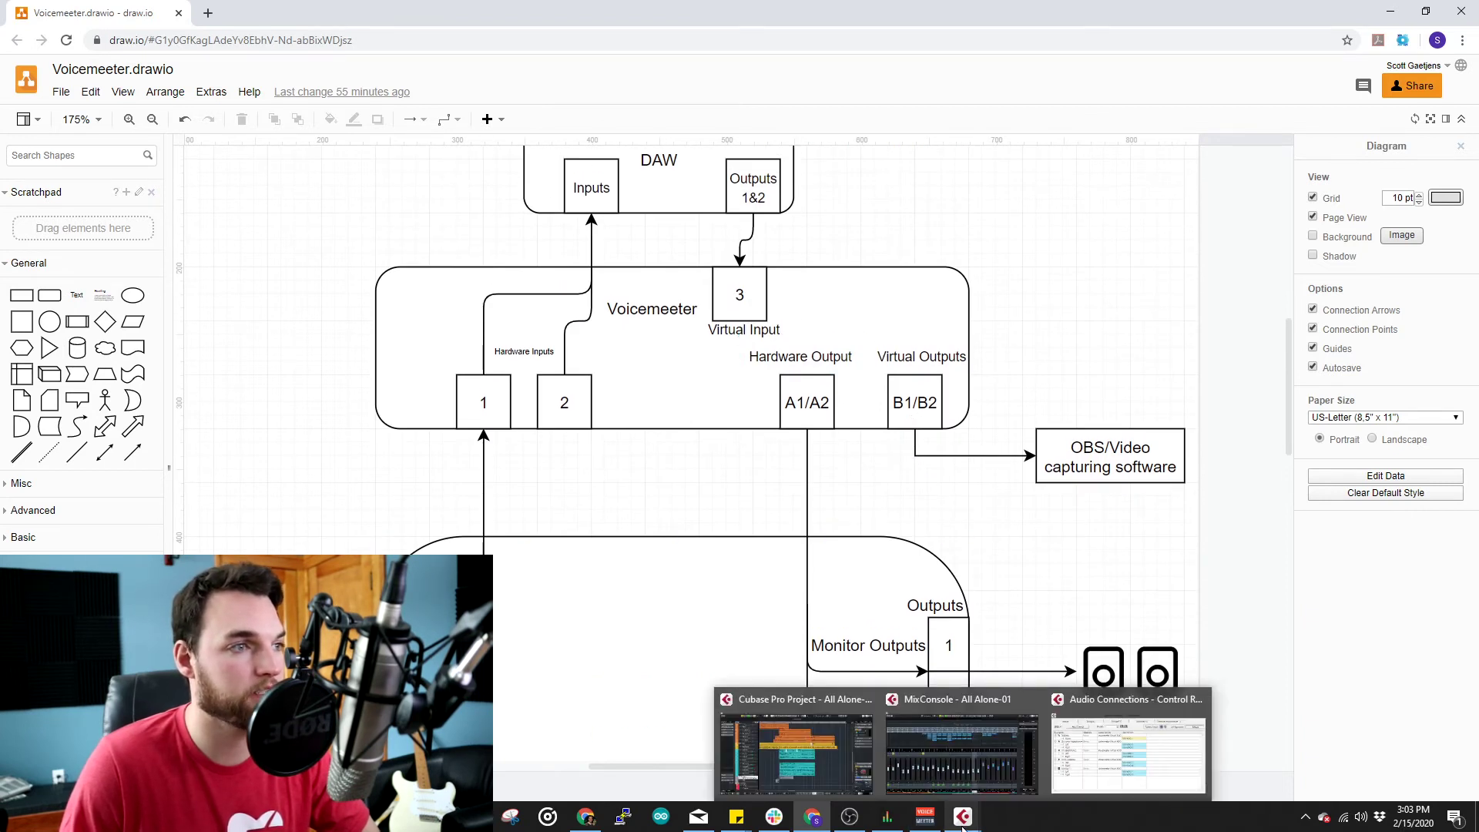
In Voicemeeter Banana, route the Voicemeeter VAIO strip to A3 and A2 as well, and switch both routes off again.
{"action": "left_click", "coordinate": [926, 816]}
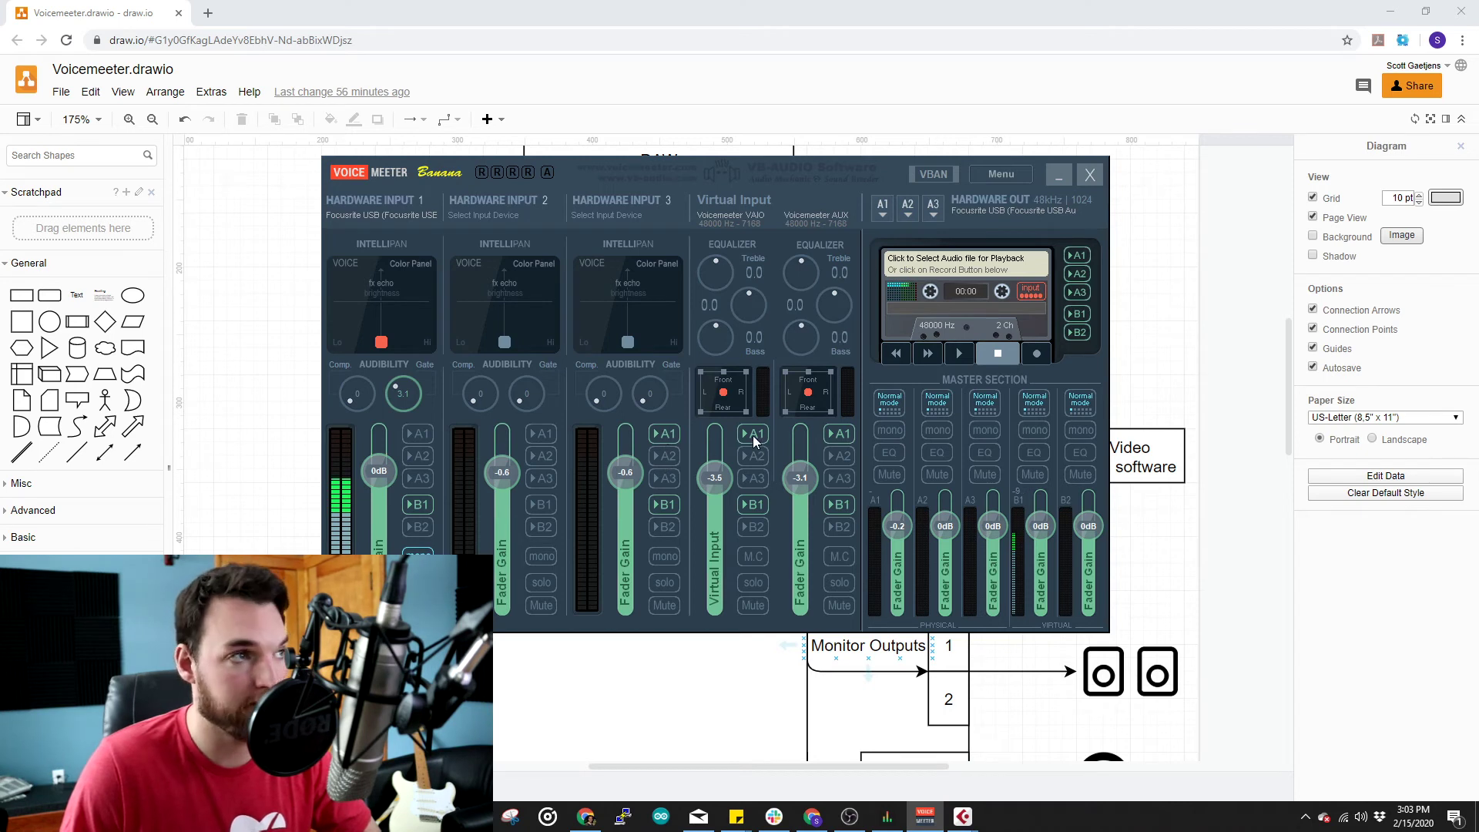
{"action": "left_click", "coordinate": [758, 479]}
{"action": "left_click", "coordinate": [756, 456]}
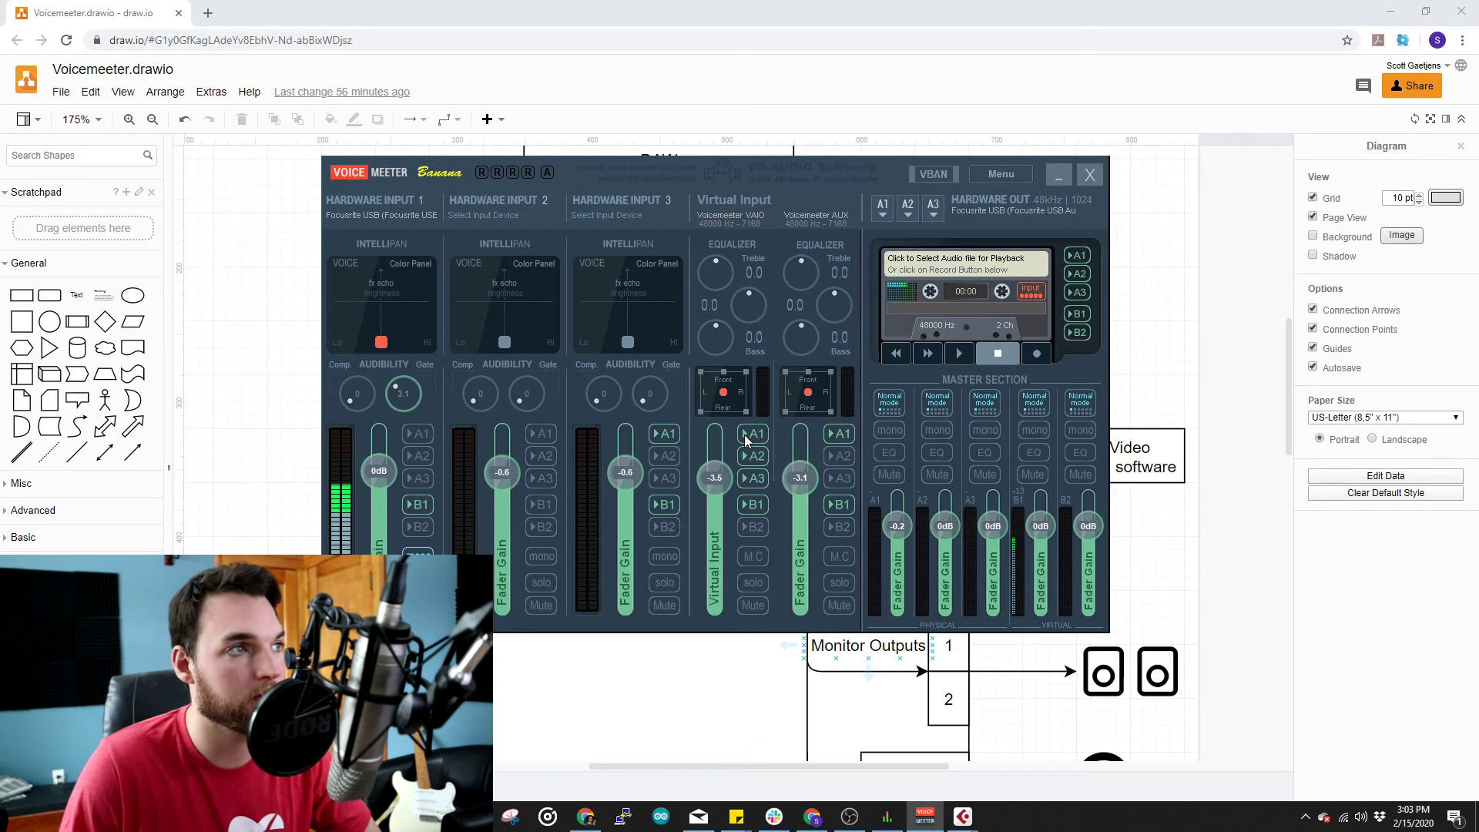
{"action": "left_click", "coordinate": [755, 456]}
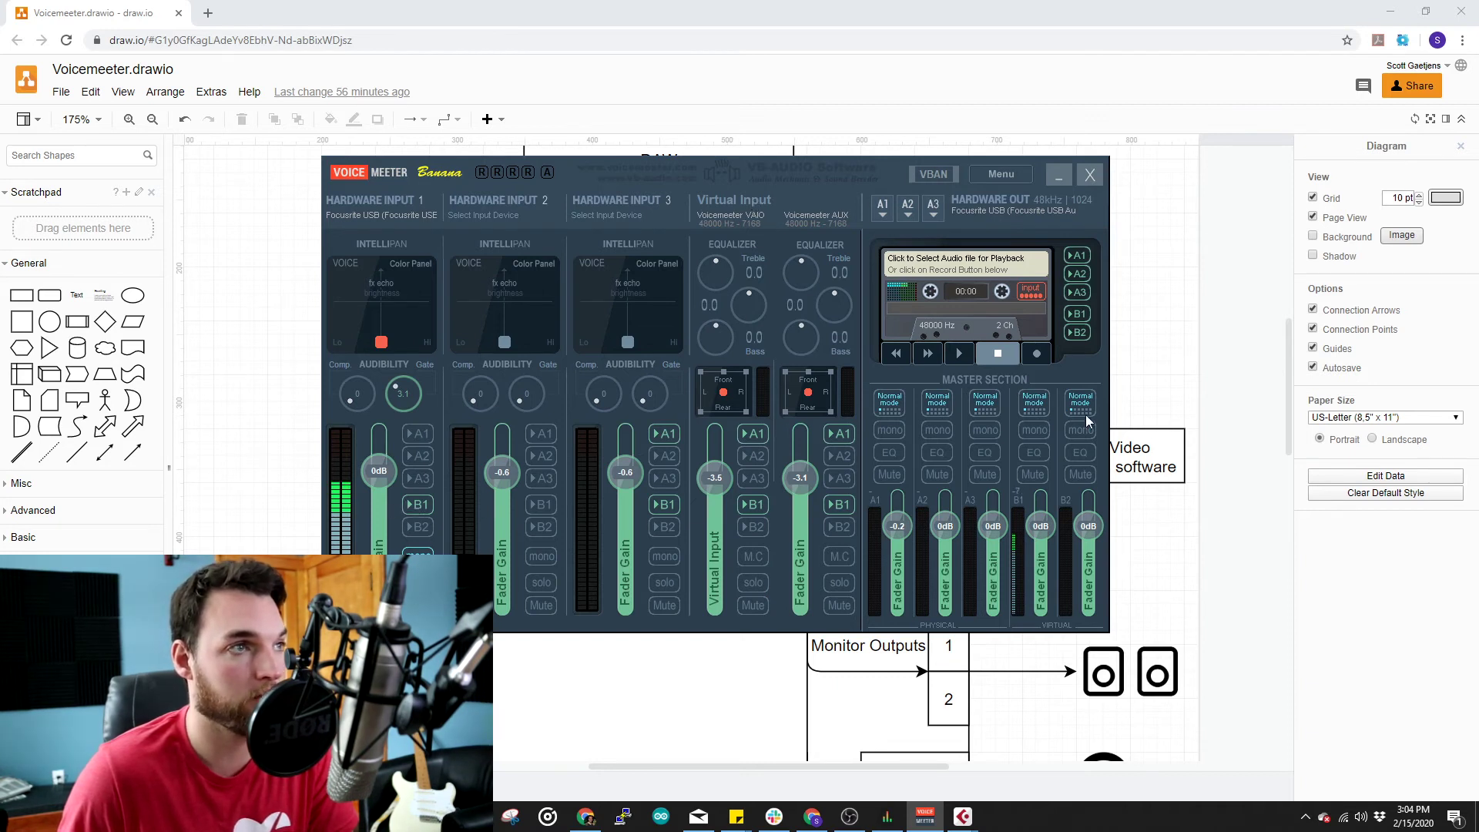
Return to the draw.io diagram and trace Virtual Outputs B1/B2 to the OBS/Video capturing software box.
{"action": "left_click", "coordinate": [1159, 373]}
{"action": "left_click", "coordinate": [921, 399]}
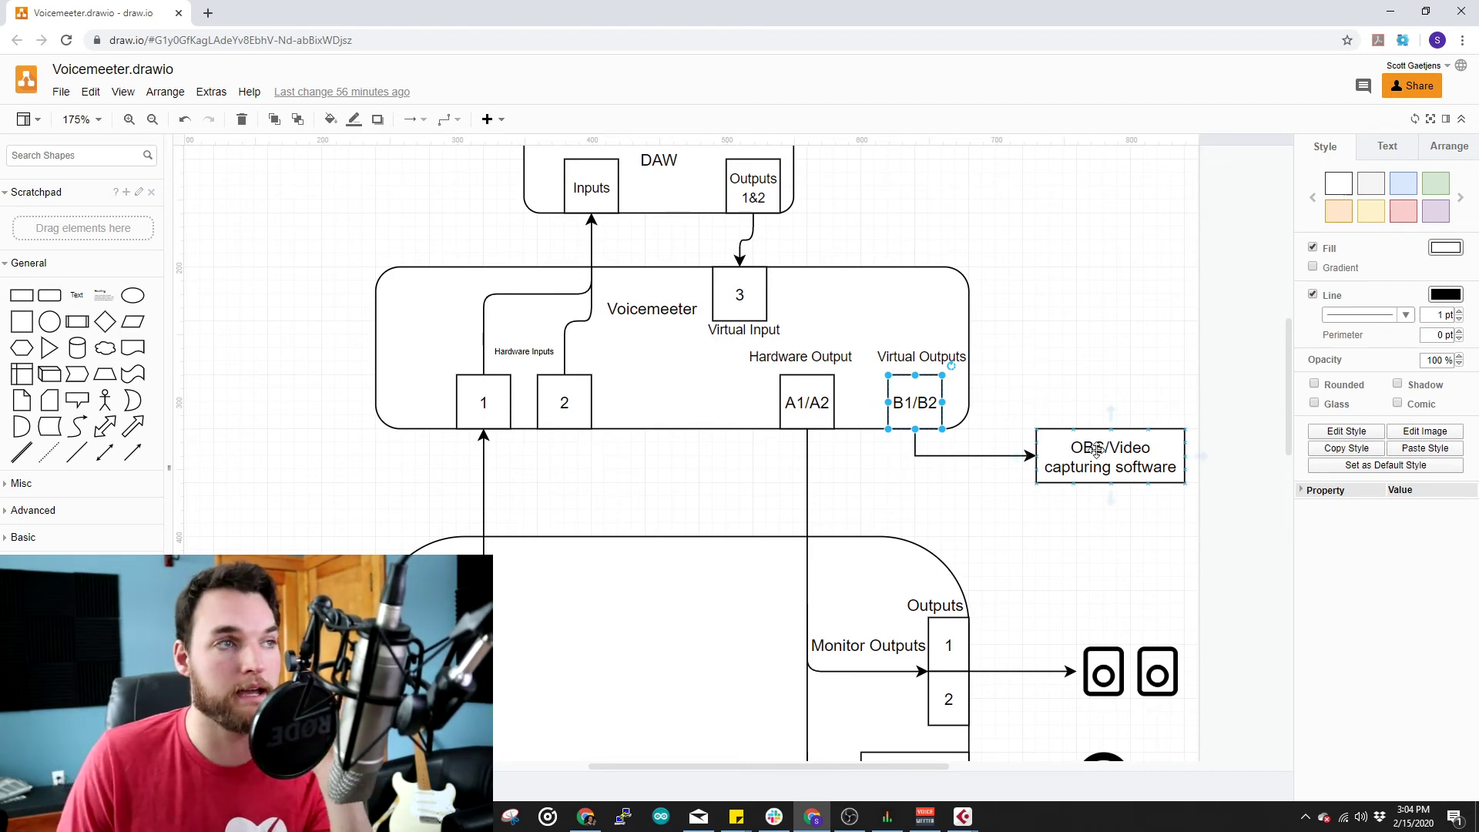
{"action": "left_click", "coordinate": [1100, 360]}
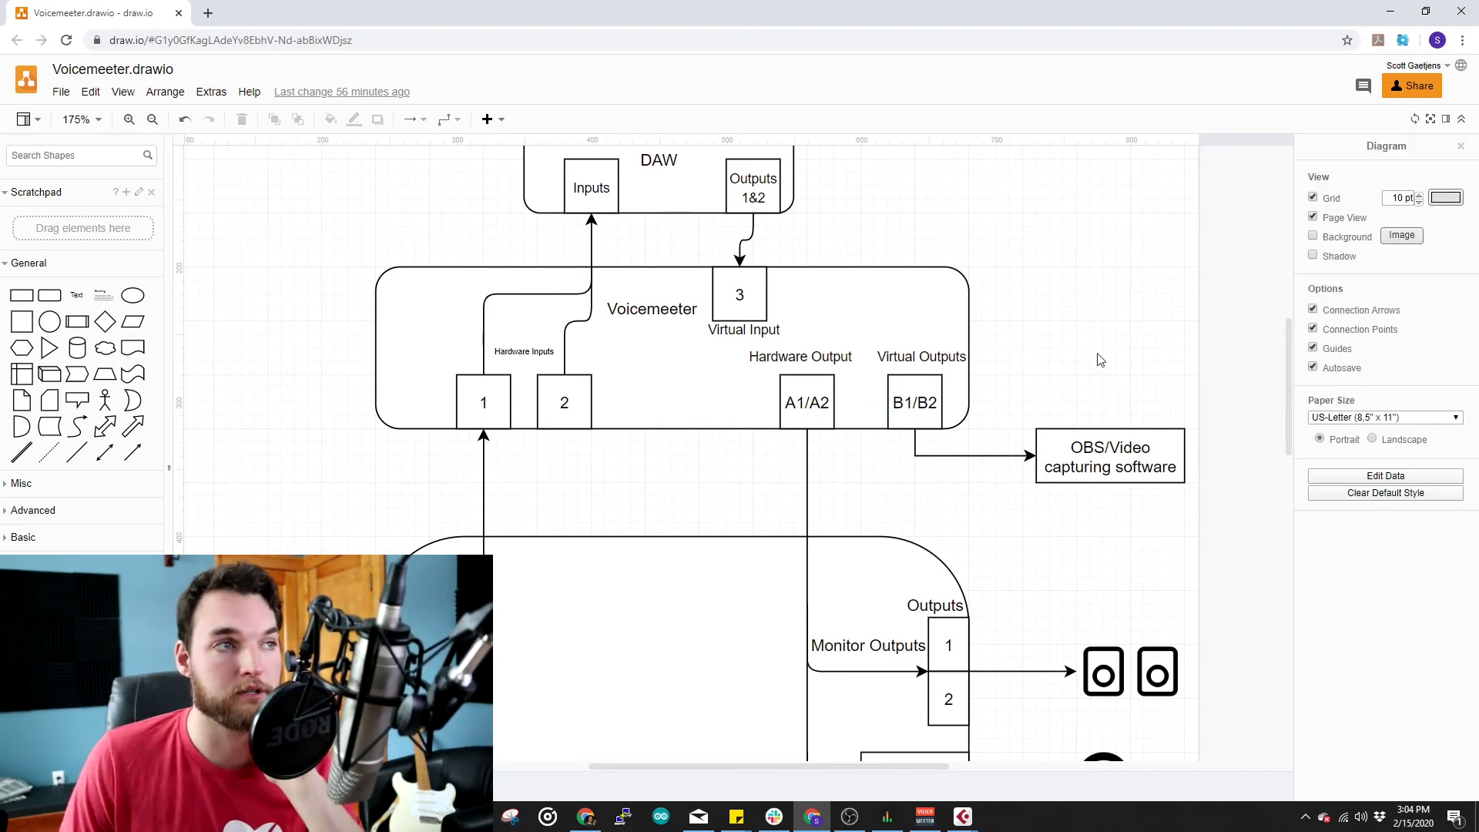
{"action": "left_click", "coordinate": [1096, 440]}
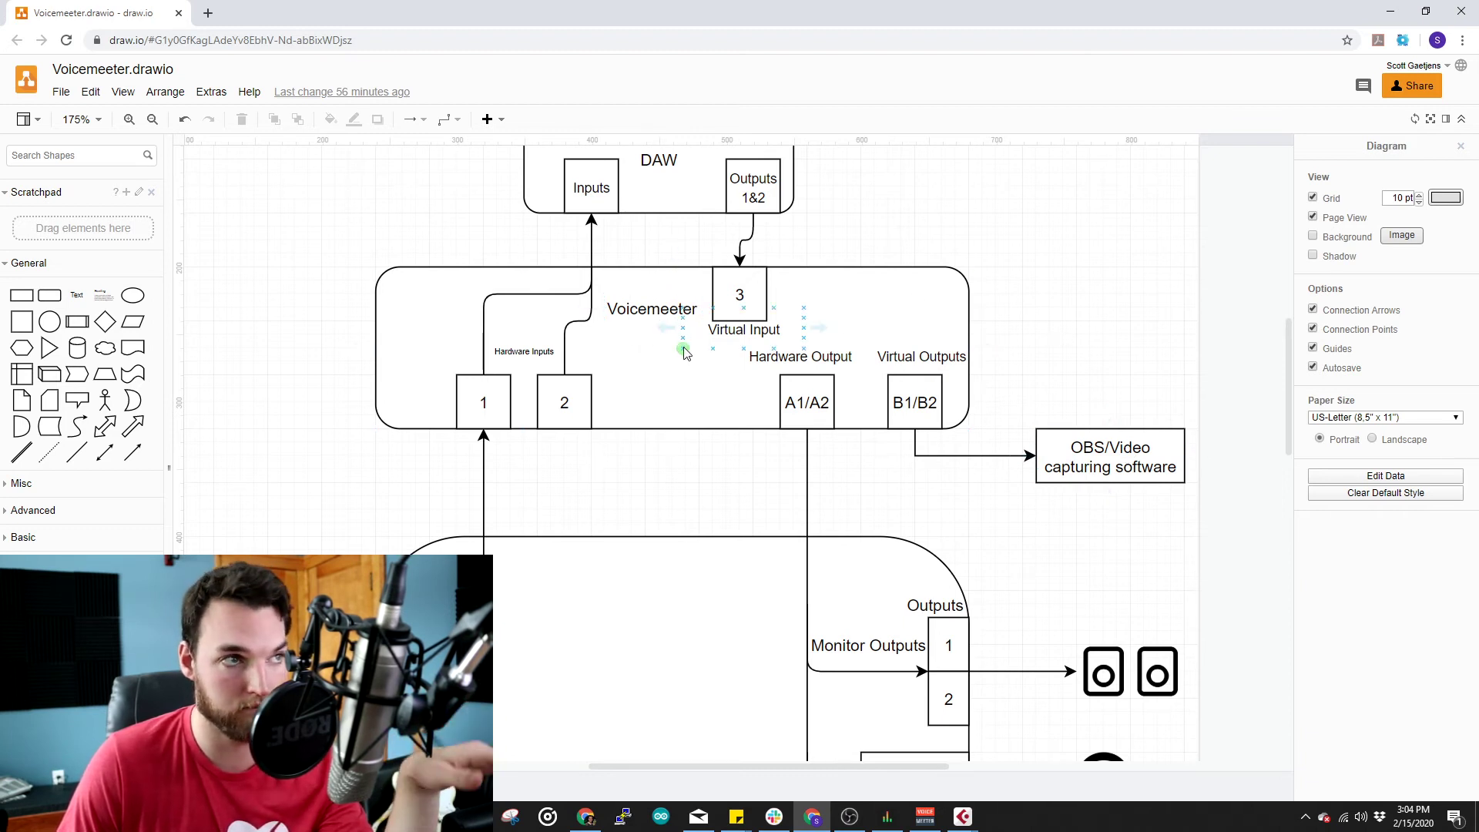
Bring up OBS to check the Mic/Aux level in the Audio Mixer, and compare it with the meters in Voicemeeter Banana.
{"action": "left_click", "coordinate": [850, 816]}
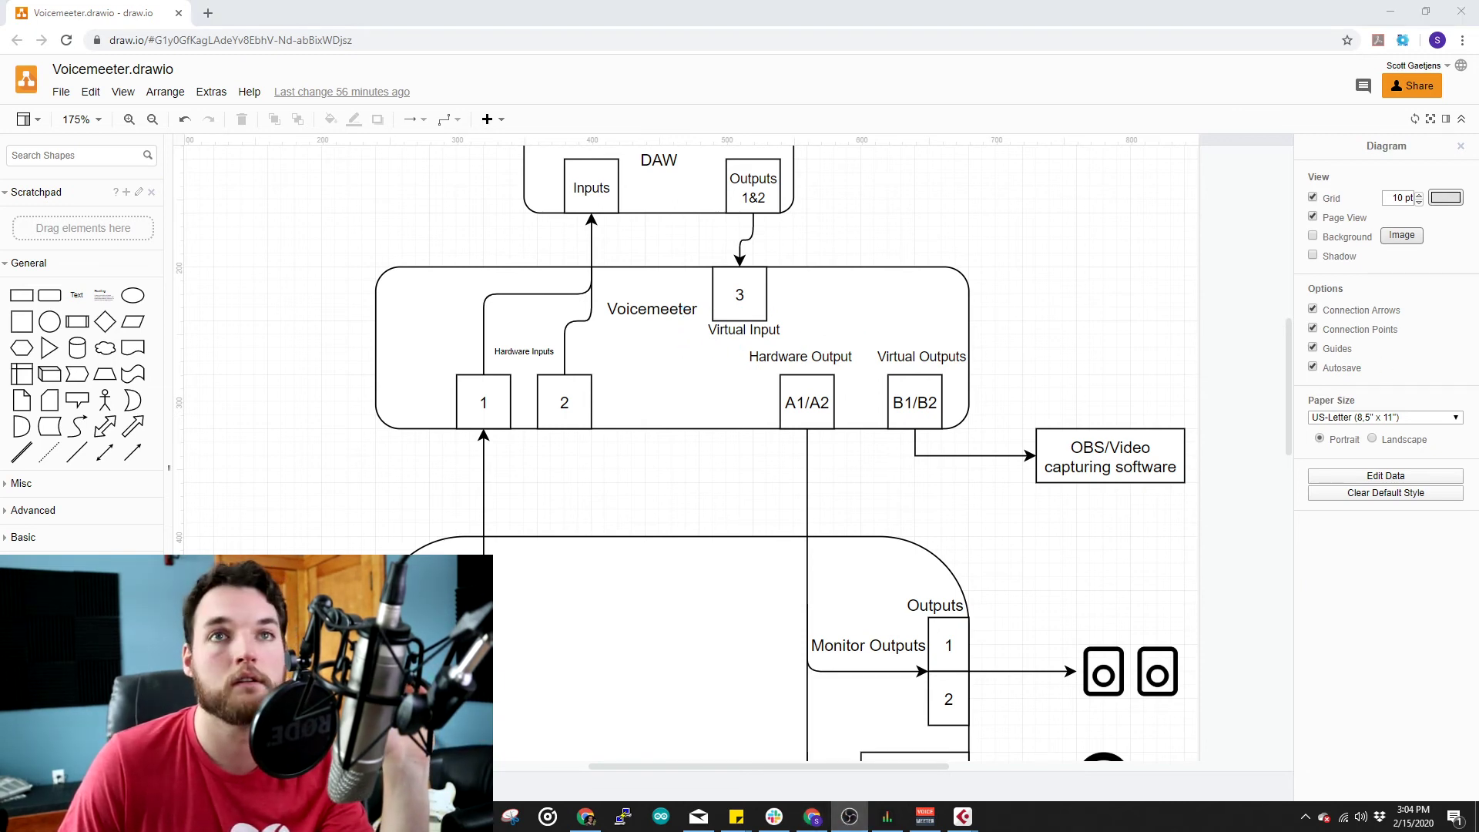
{"action": "left_click_drag", "start_coordinate": [1044, 190], "coordinate": [518, 145]}
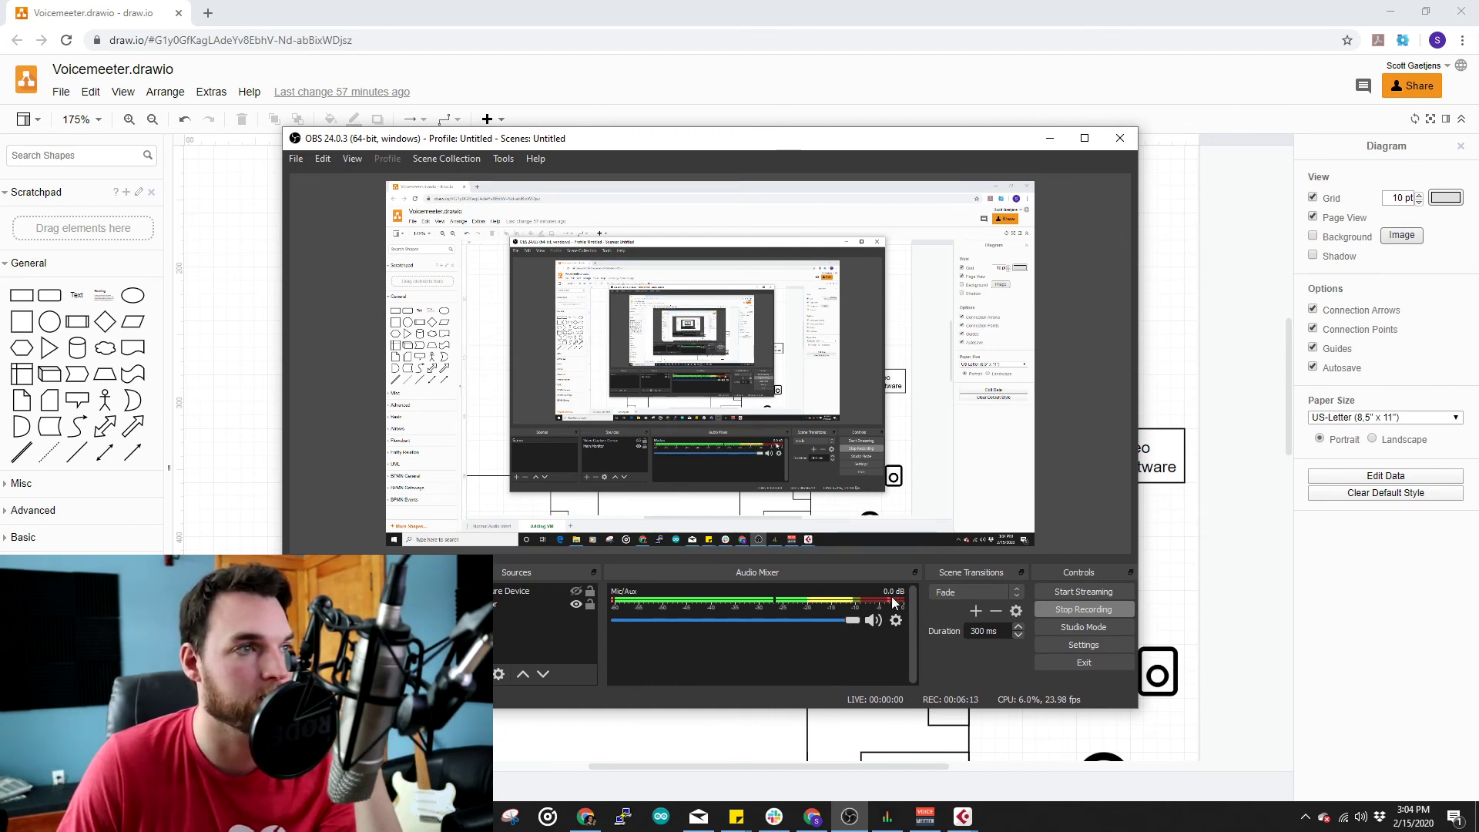
{"action": "left_click", "coordinate": [925, 818]}
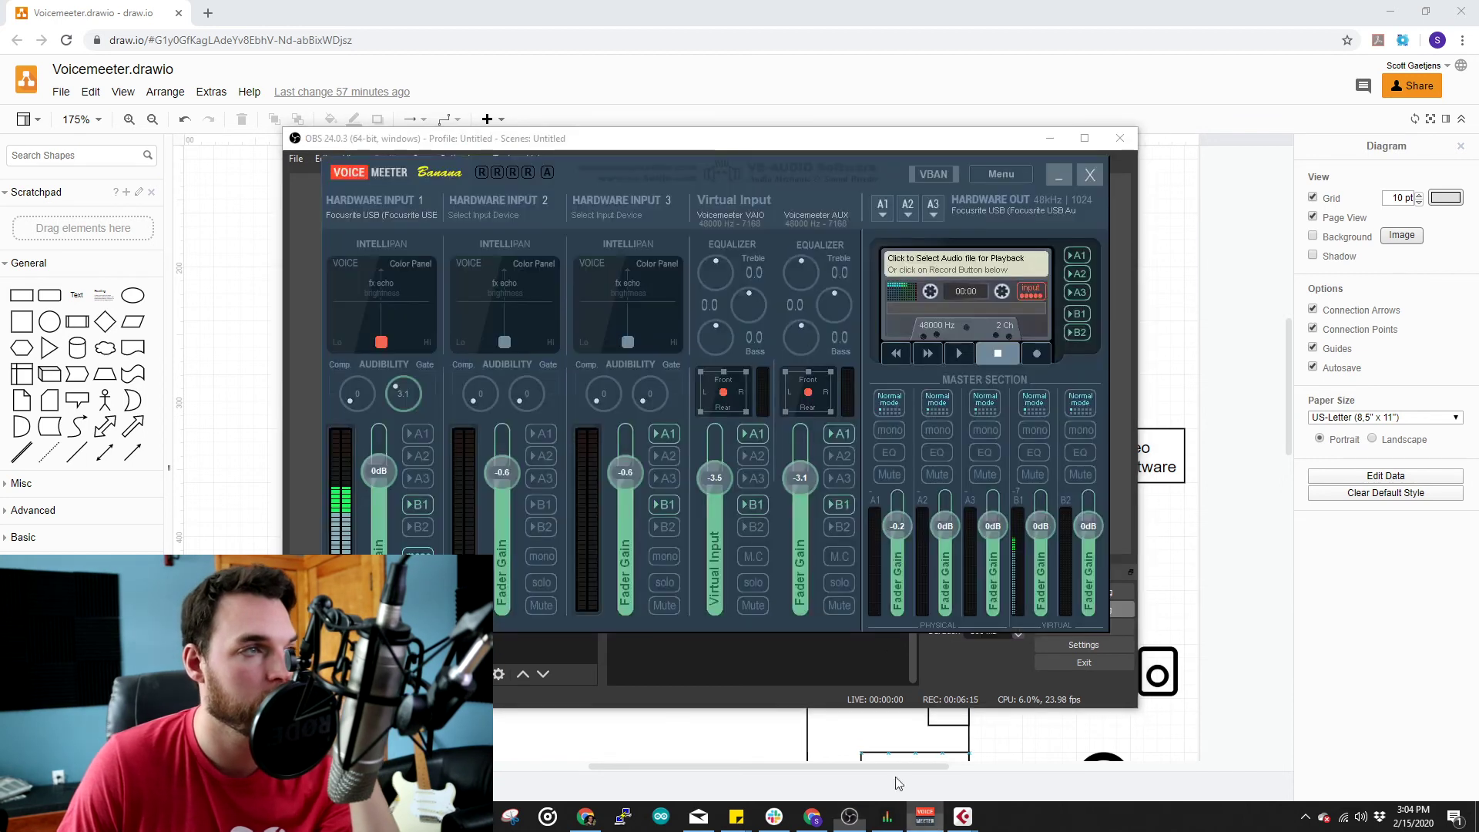
Play the Cubase project from bar 73 and watch the Virtual Input and output meters in Voicemeeter Banana.
{"action": "mouse_move", "coordinate": [964, 818]}
{"action": "left_click", "coordinate": [834, 763]}
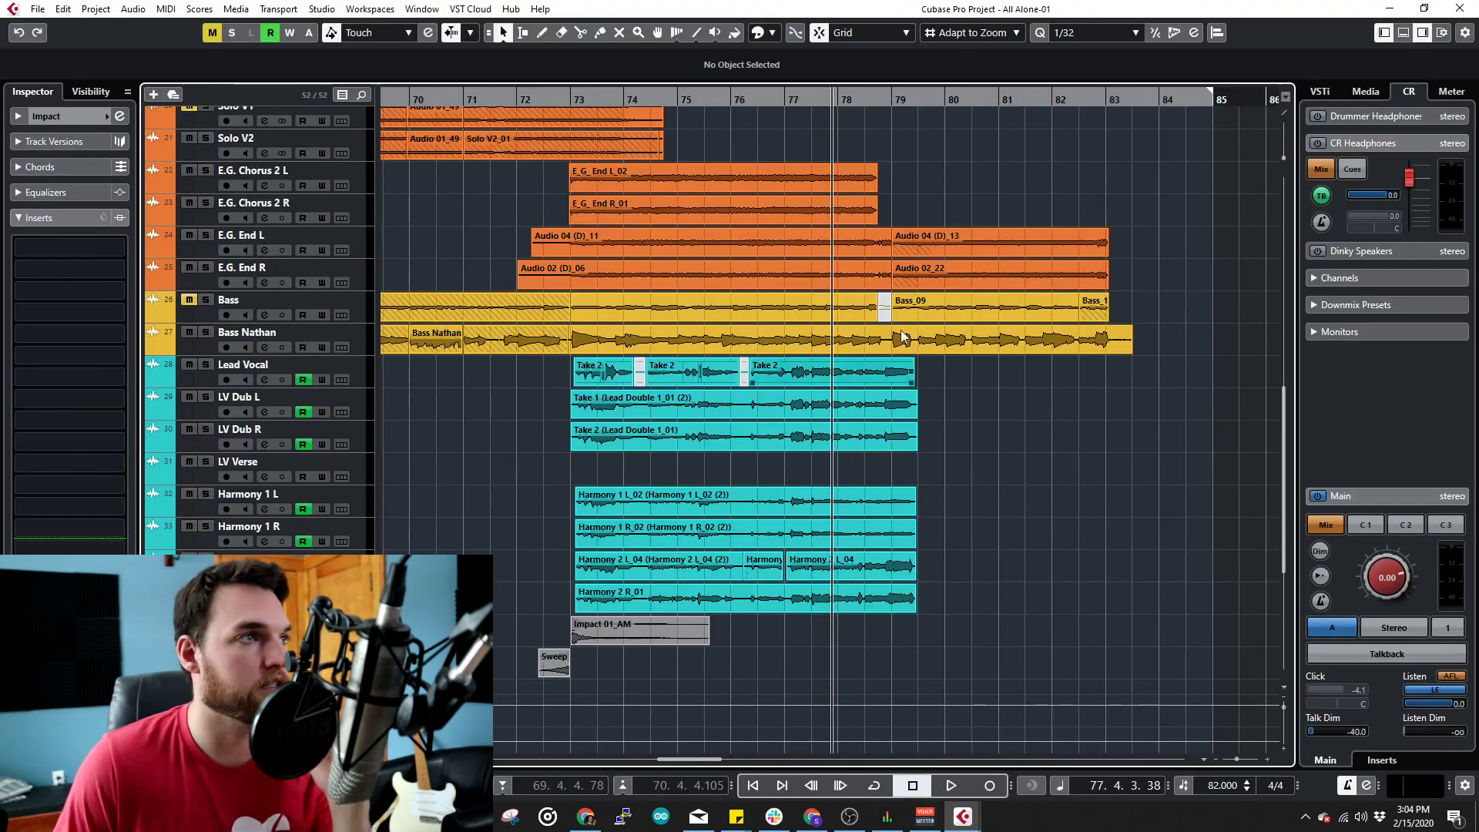
{"action": "left_click", "coordinate": [576, 100]}
{"action": "key", "text": "space"}
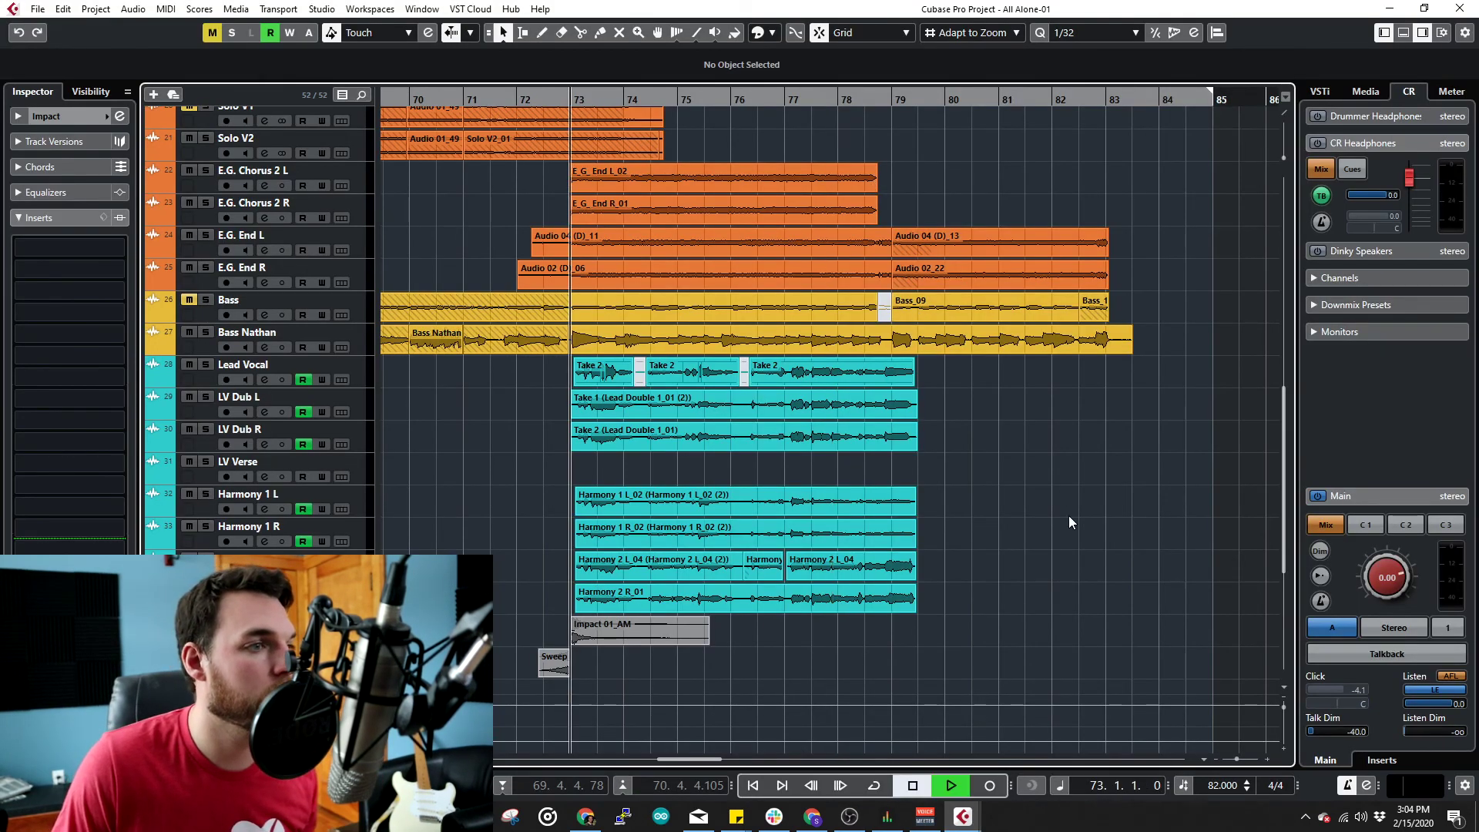
{"action": "left_click", "coordinate": [924, 819]}
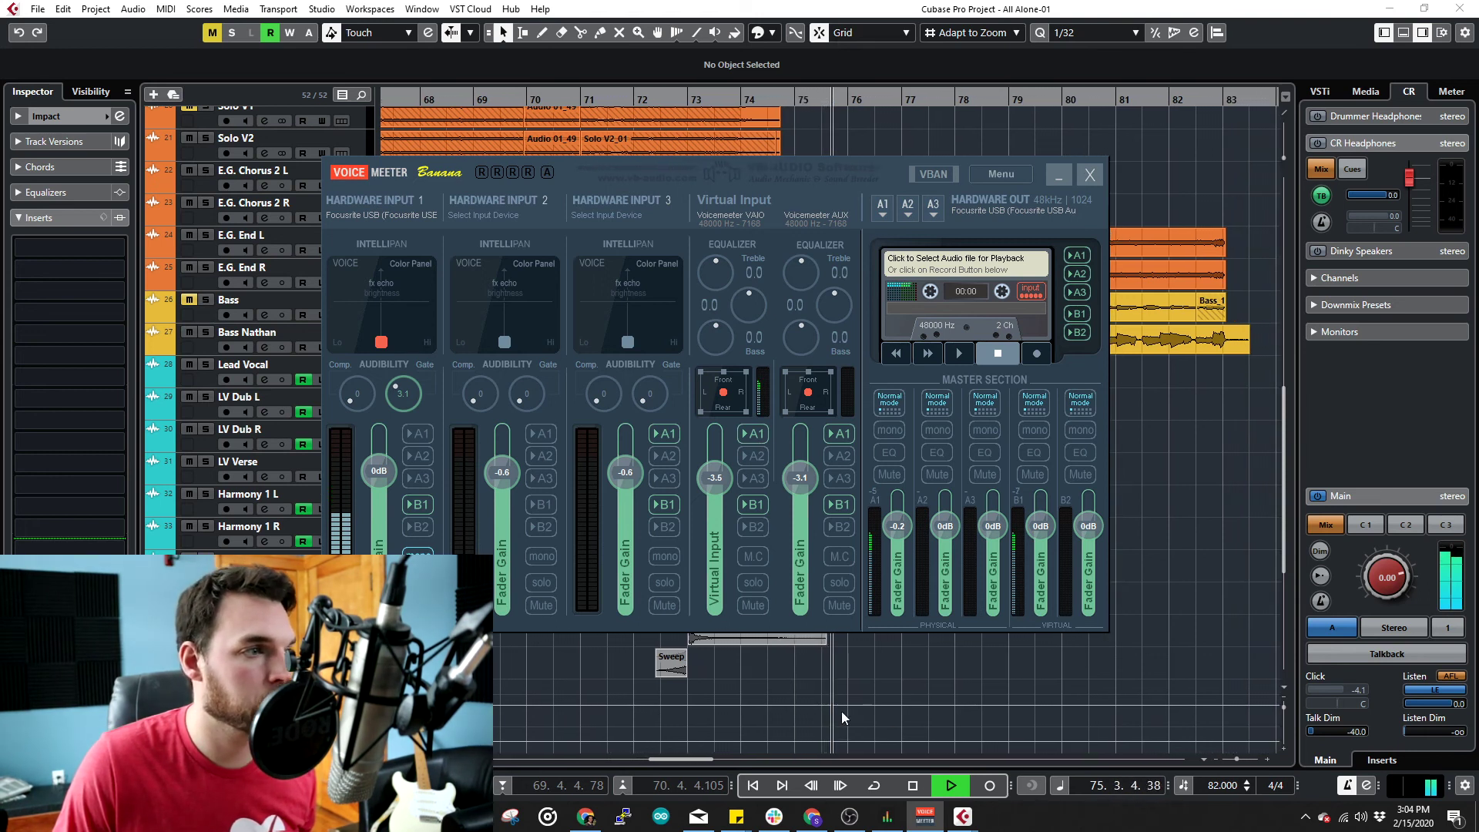
Check the Mic/Aux meter in the OBS Audio Mixer during Cubase playback, and put the OBS window away.
{"action": "left_click", "coordinate": [857, 822]}
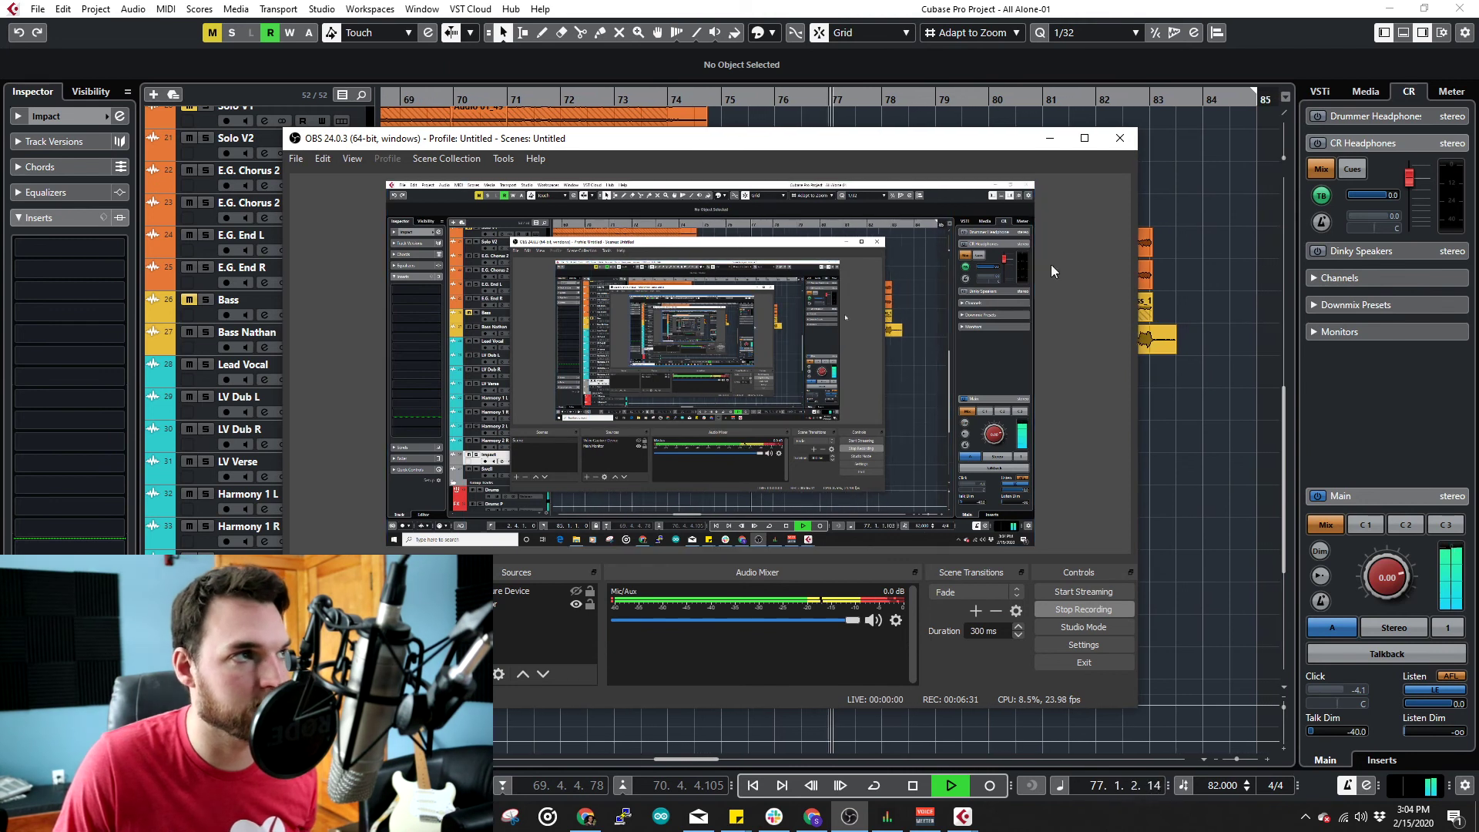
{"action": "left_click_drag", "start_coordinate": [967, 150], "coordinate": [1002, 146]}
{"action": "left_click", "coordinate": [1084, 134]}
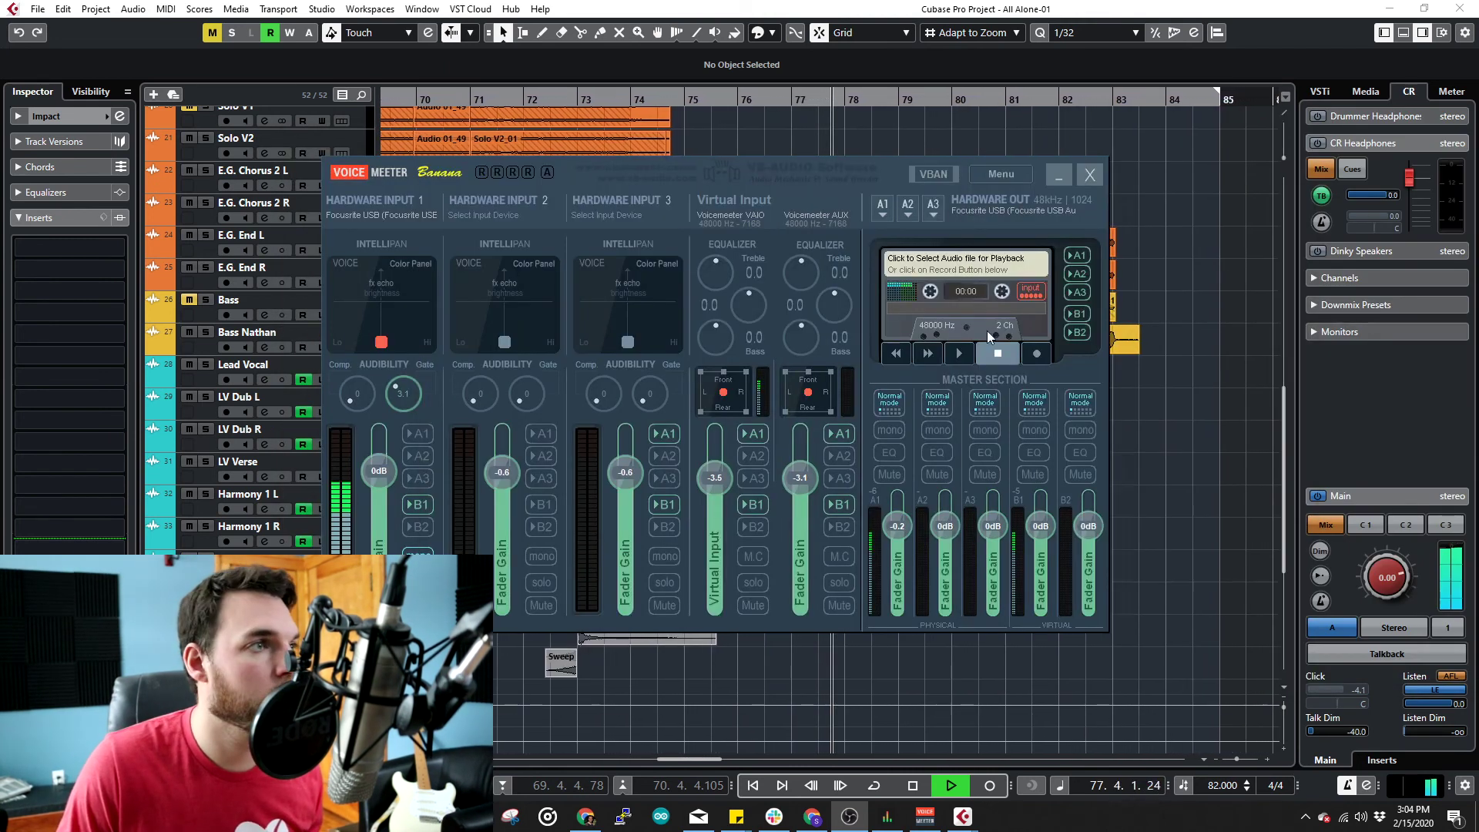
Stop playback in Cubase and bring Voicemeeter Banana back up to check its meters.
{"action": "left_click", "coordinate": [923, 736]}
{"action": "key", "text": "space"}
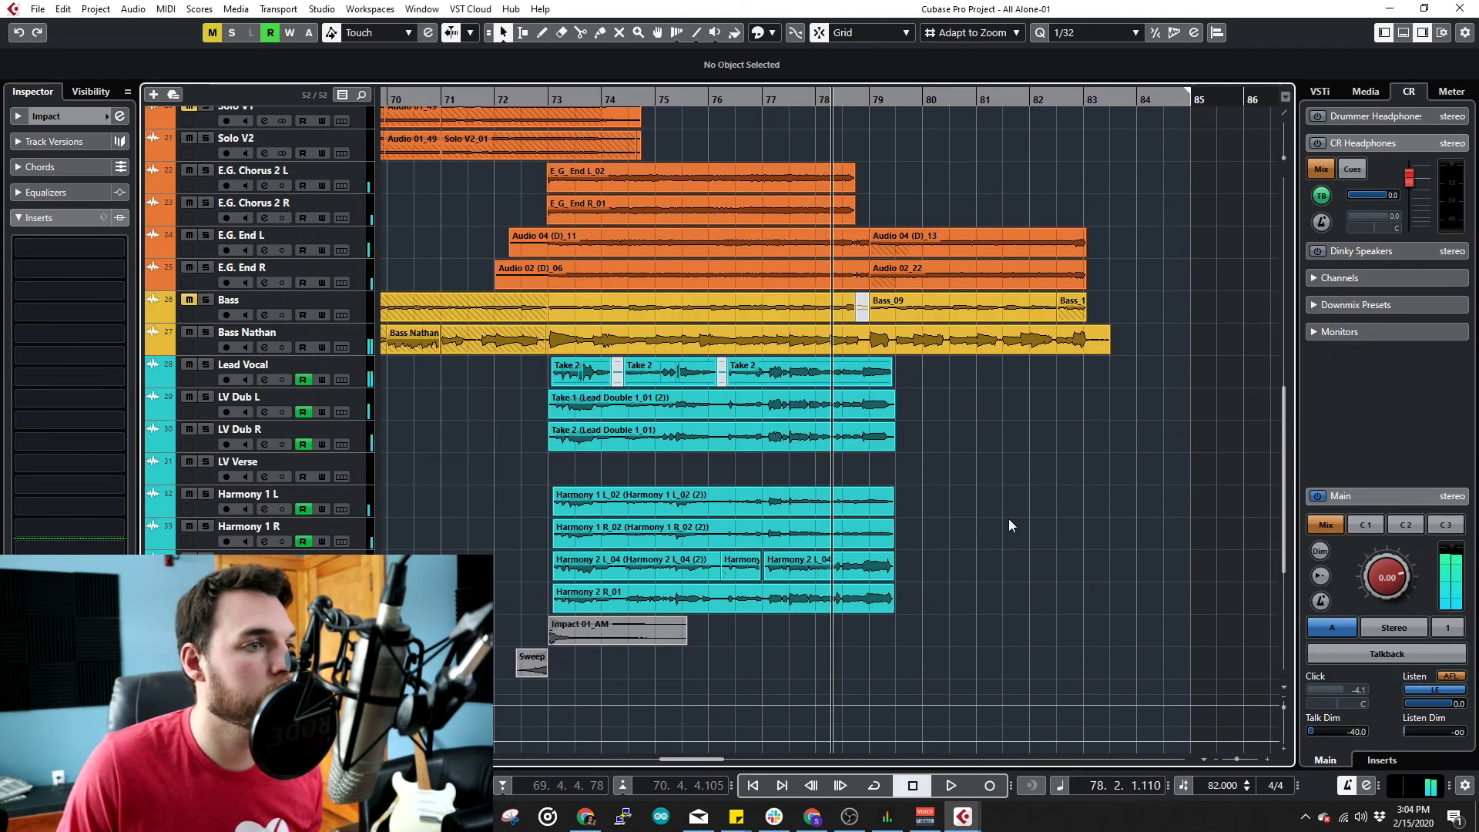
{"action": "left_click", "coordinate": [928, 819]}
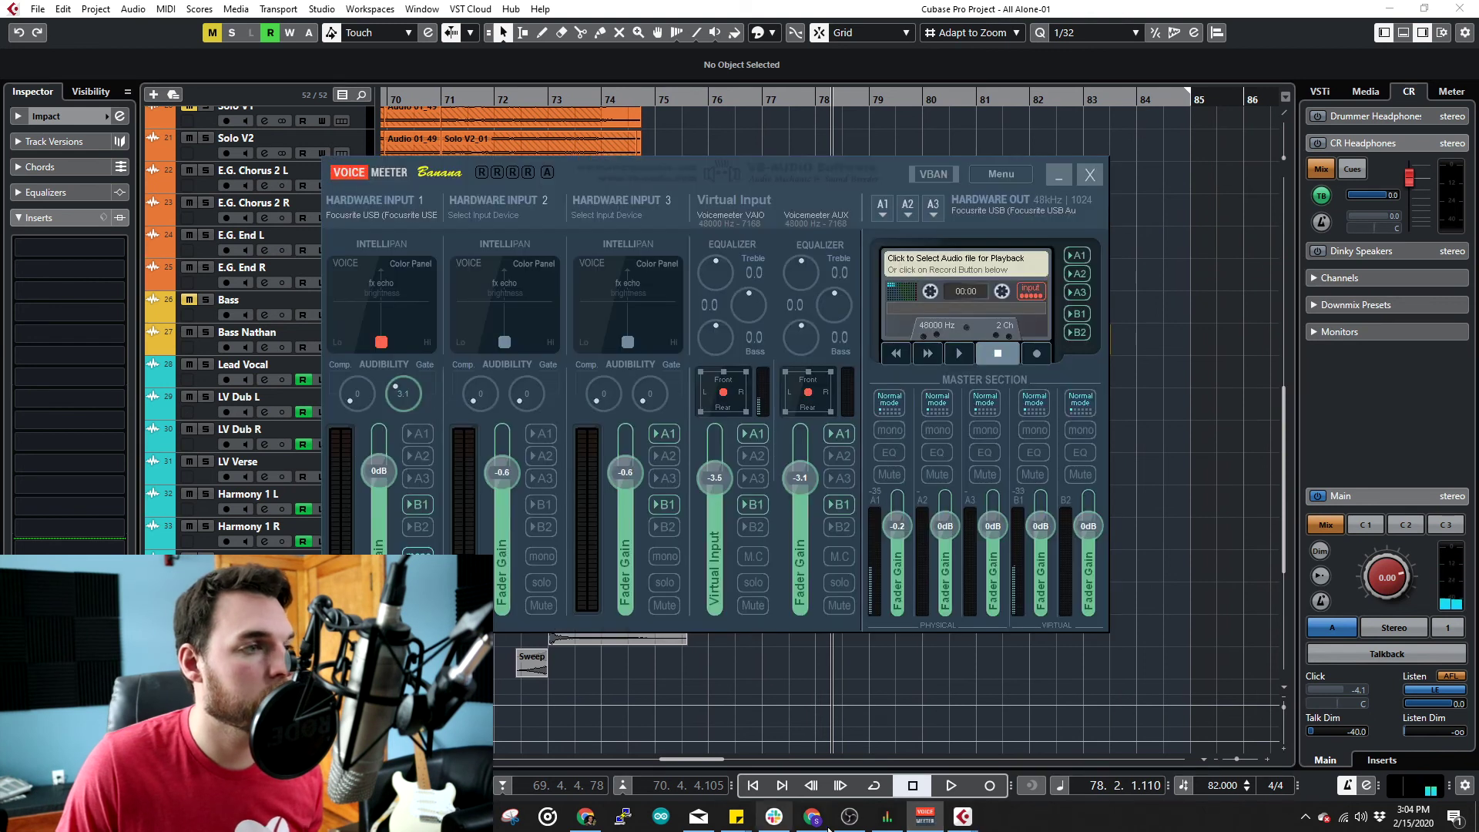
Return to the draw.io diagram and review the whole signal flow between the Focusrite Scarlett 18i8, Voicemeeter and the DAW.
{"action": "left_click", "coordinate": [812, 817]}
{"action": "scroll", "coordinate": [819, 516], "scroll_direction": "down", "scroll_amount": 3}
{"action": "scroll", "coordinate": [917, 473], "scroll_direction": "down", "scroll_amount": 5}
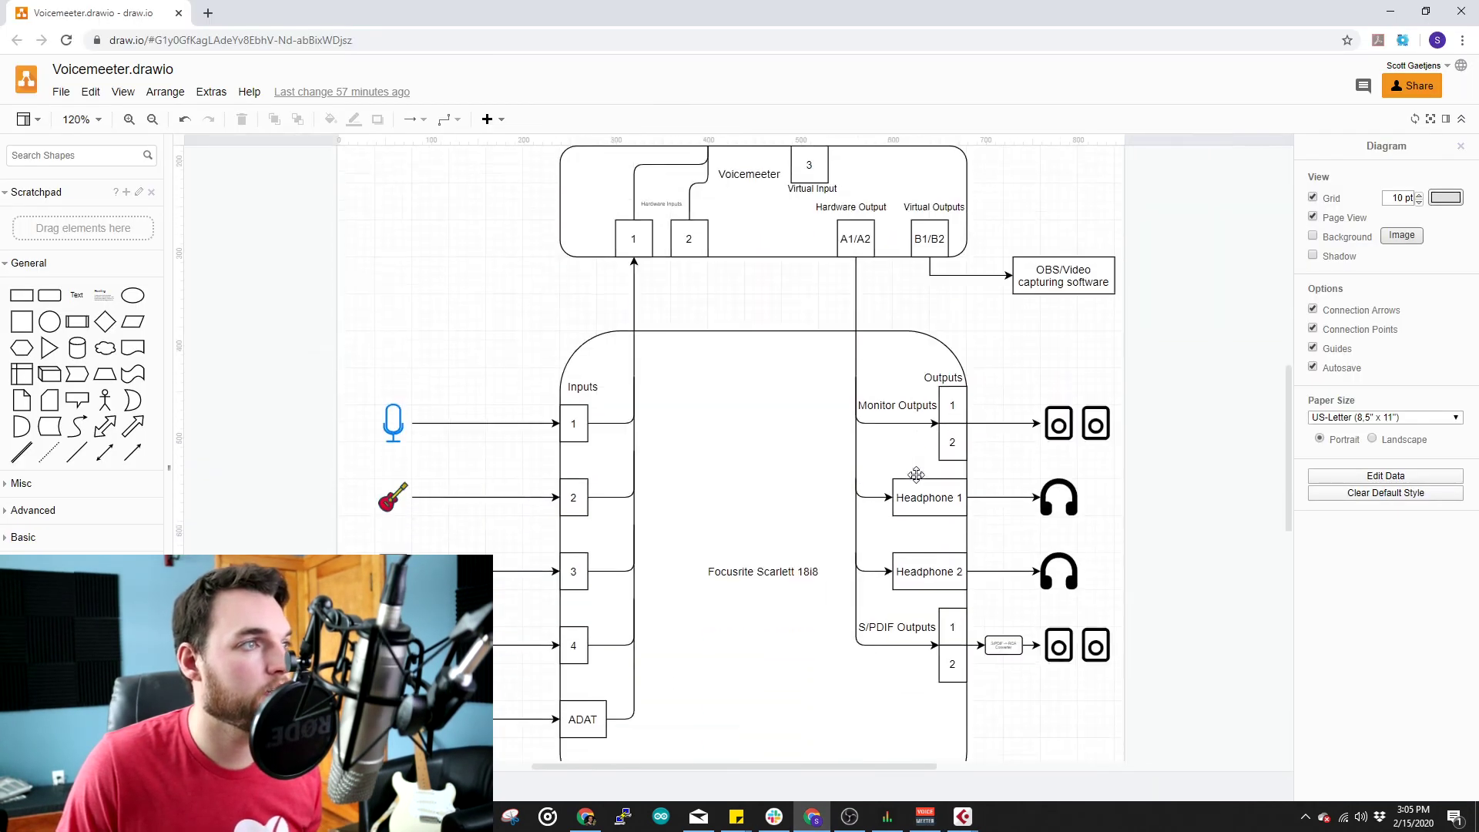
{"action": "scroll", "coordinate": [917, 474], "scroll_direction": "down", "scroll_amount": 1}
{"action": "scroll", "coordinate": [925, 482], "scroll_direction": "up", "scroll_amount": 3}
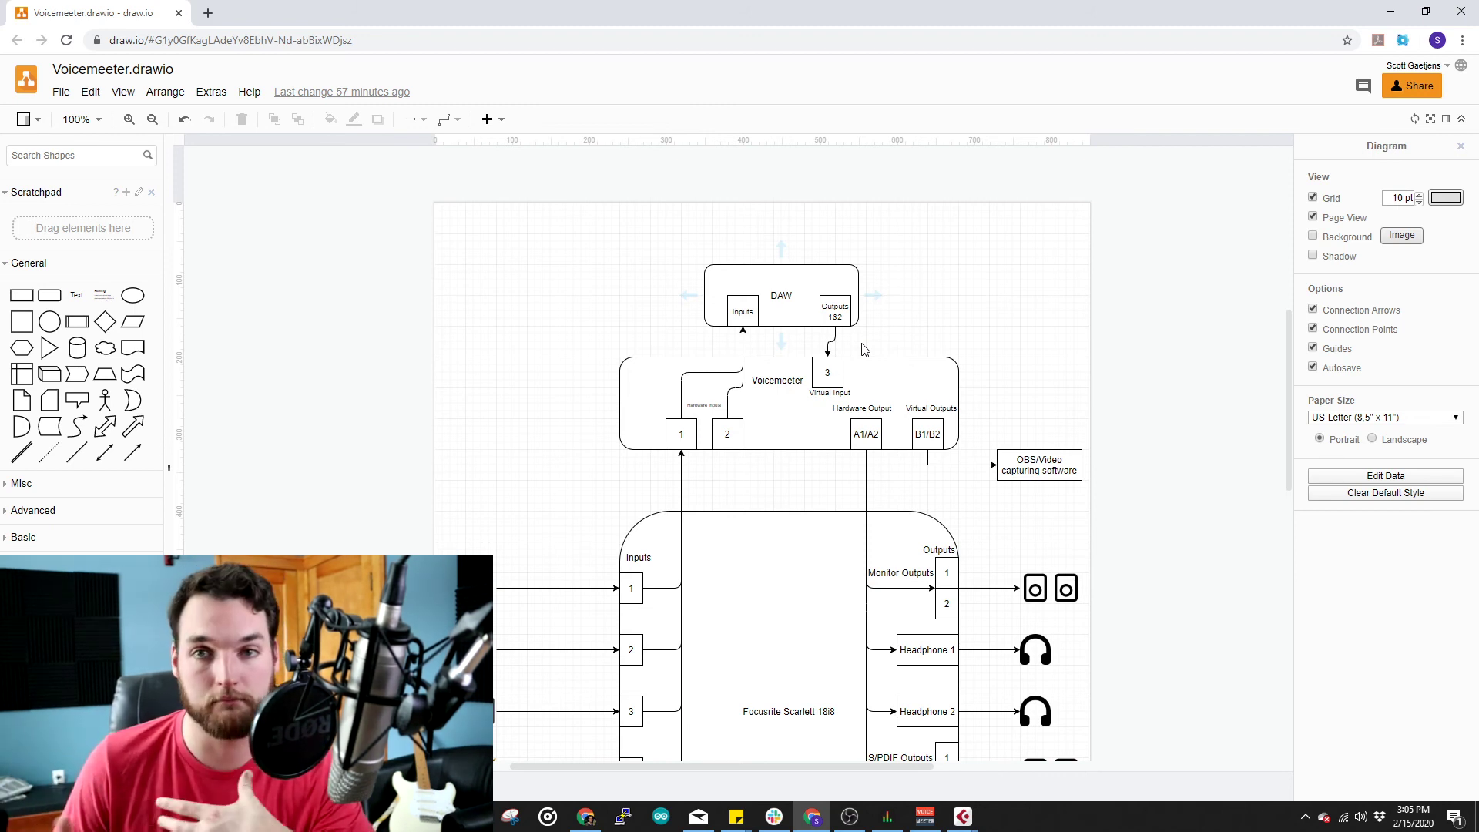
Trace Hardware Input 1 and Virtual Input 3 through Voicemeeter to Hardware Output A1/A2, and Virtual Outputs B1/B2 to the OBS/Video capturing software box.
{"action": "left_click", "coordinate": [686, 437]}
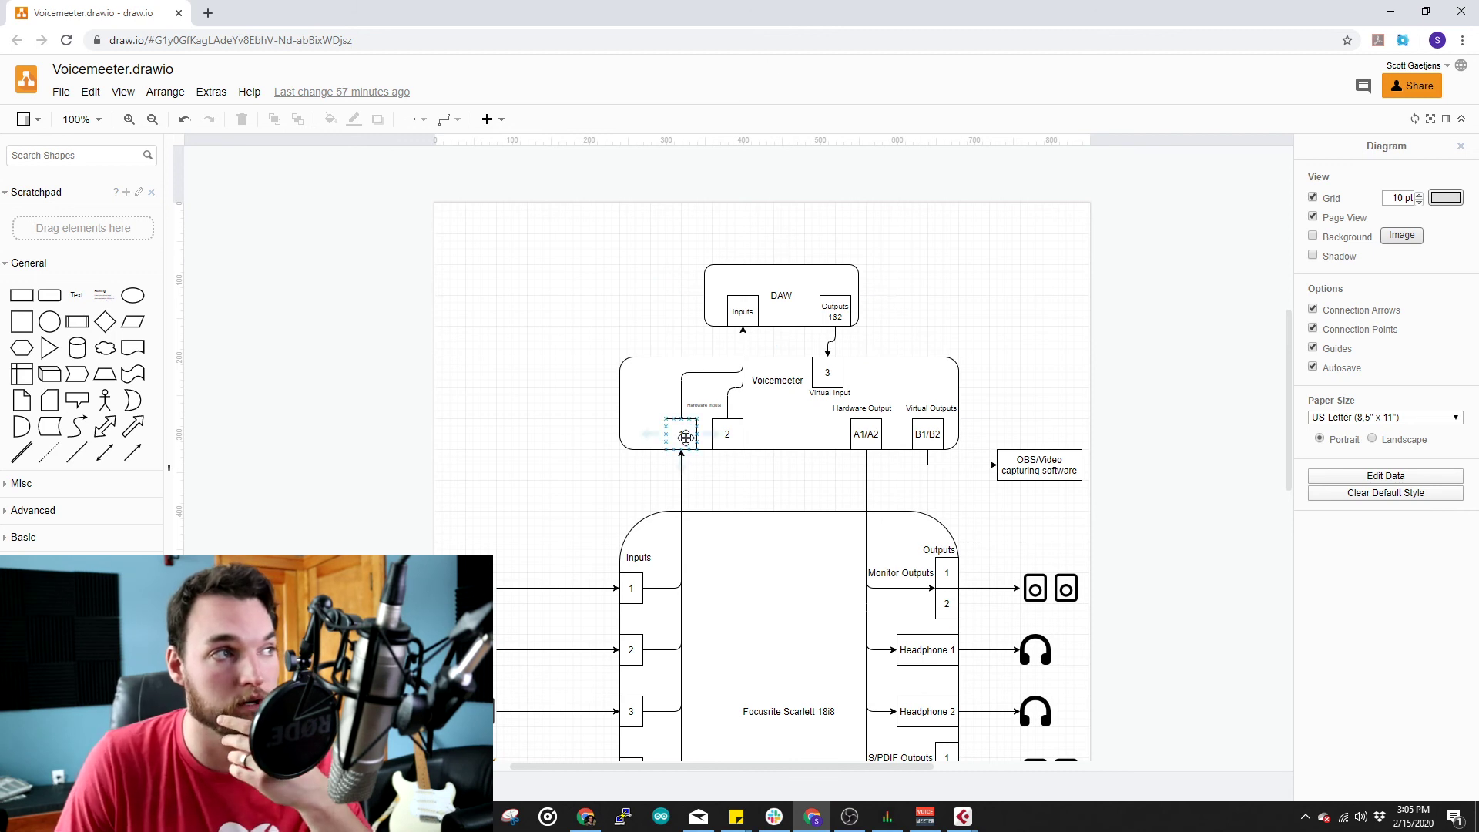
{"action": "left_click", "coordinate": [826, 370]}
{"action": "left_click", "coordinate": [776, 424]}
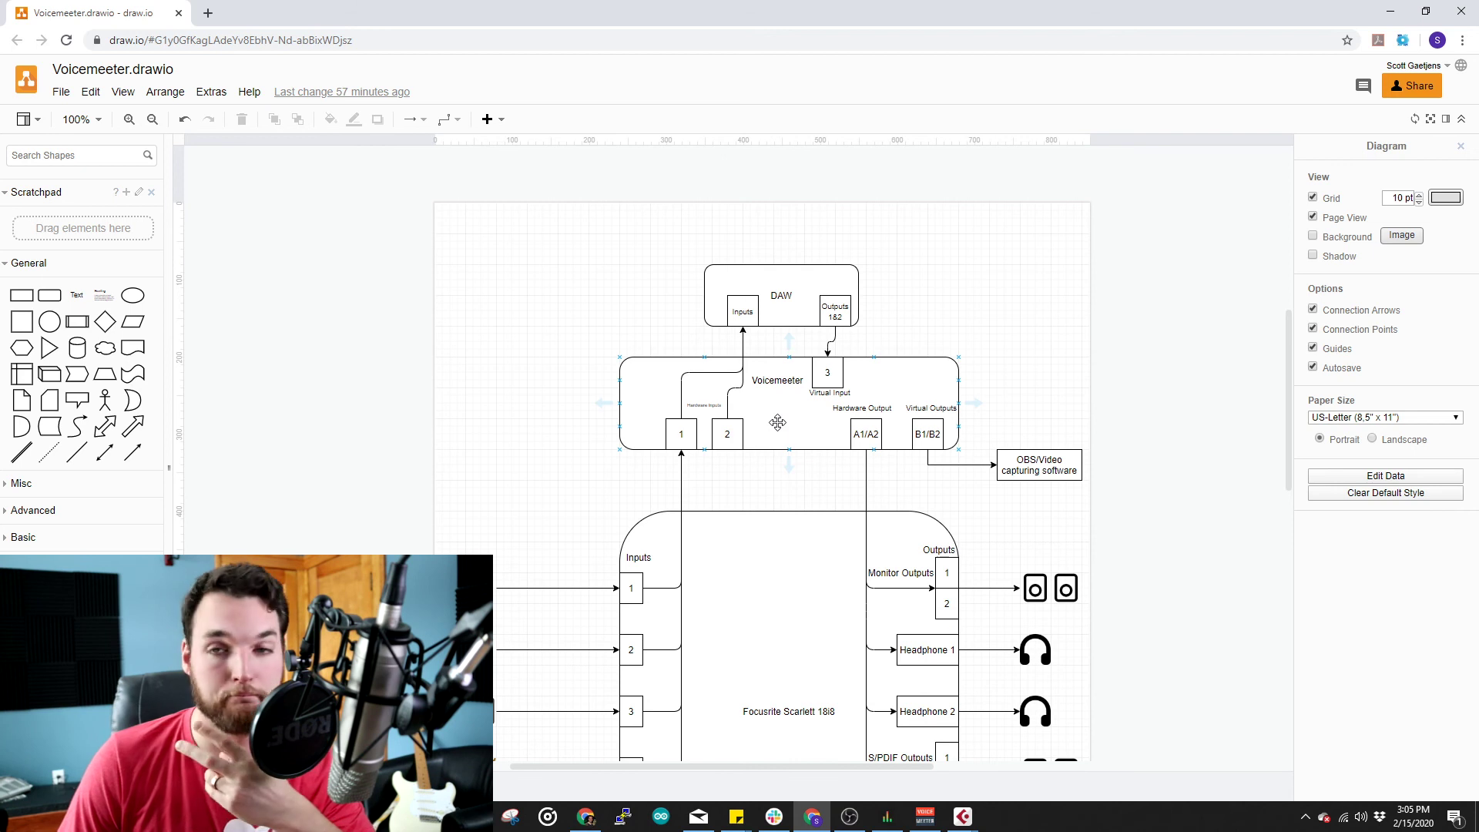
{"action": "left_click", "coordinate": [877, 470]}
{"action": "scroll", "coordinate": [916, 574], "scroll_direction": "down", "scroll_amount": 1}
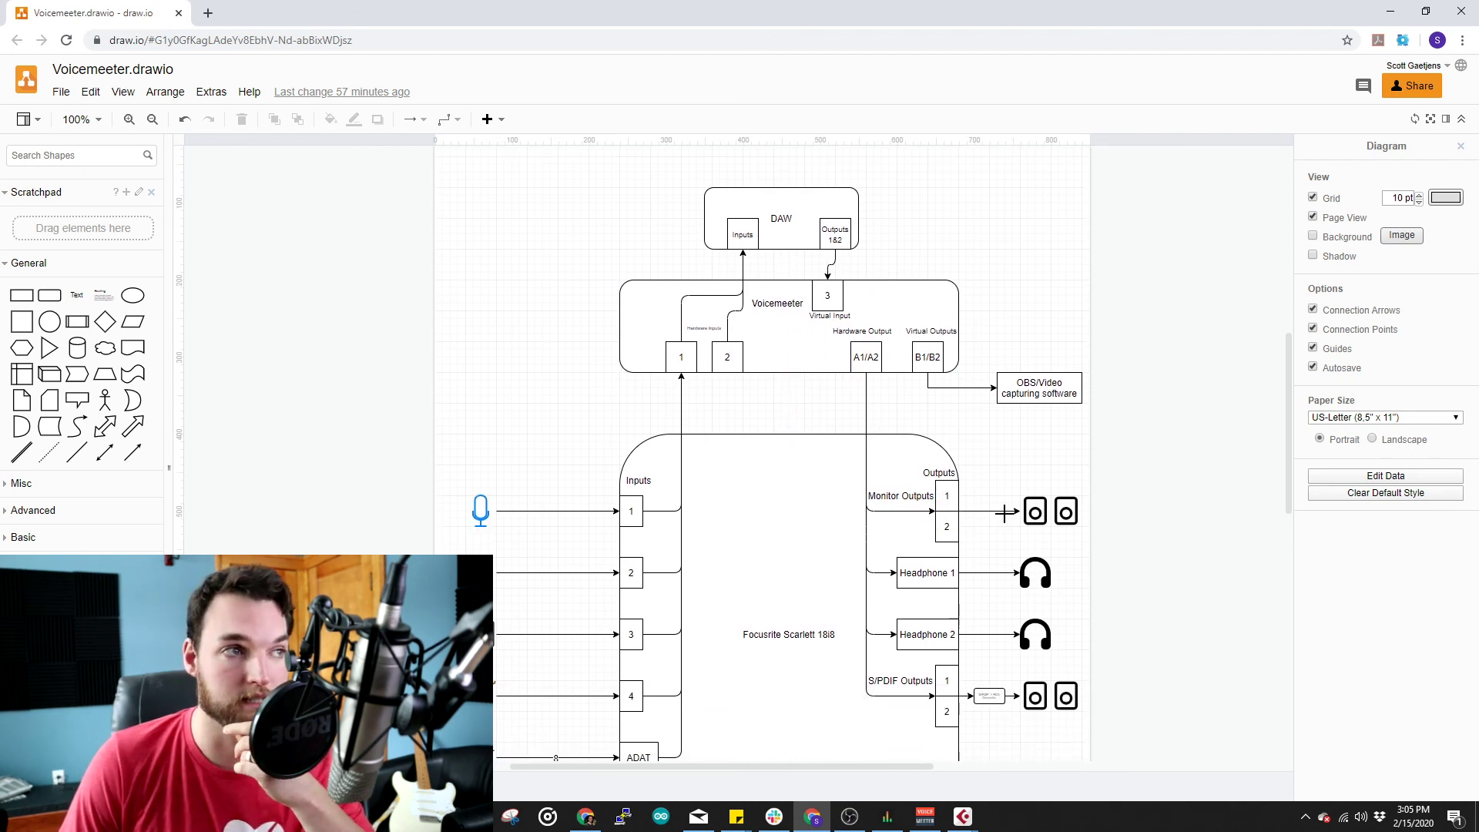
{"action": "left_click", "coordinate": [908, 315]}
{"action": "left_click", "coordinate": [1033, 386]}
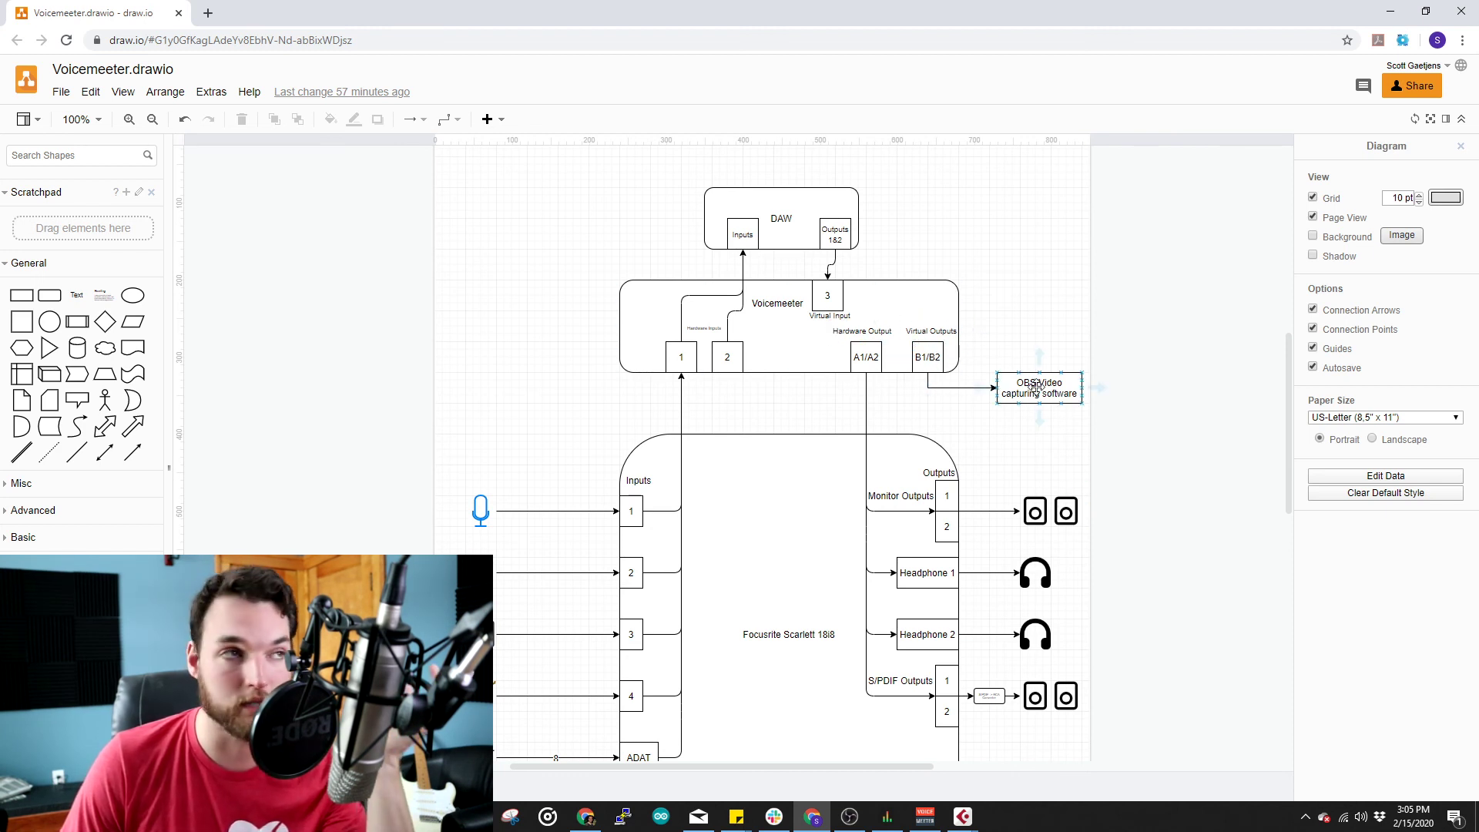